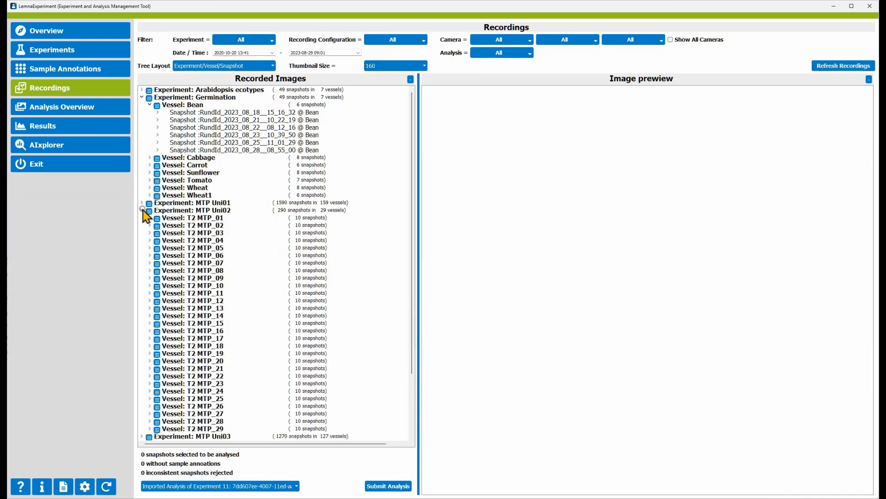
Expand vessel T2 MTP_09 of MTP Uni02 to snapshot RunId_2022_01_17__07_51_21 and preview its TopRGB image
{"action": "left_click", "coordinate": [149, 278]}
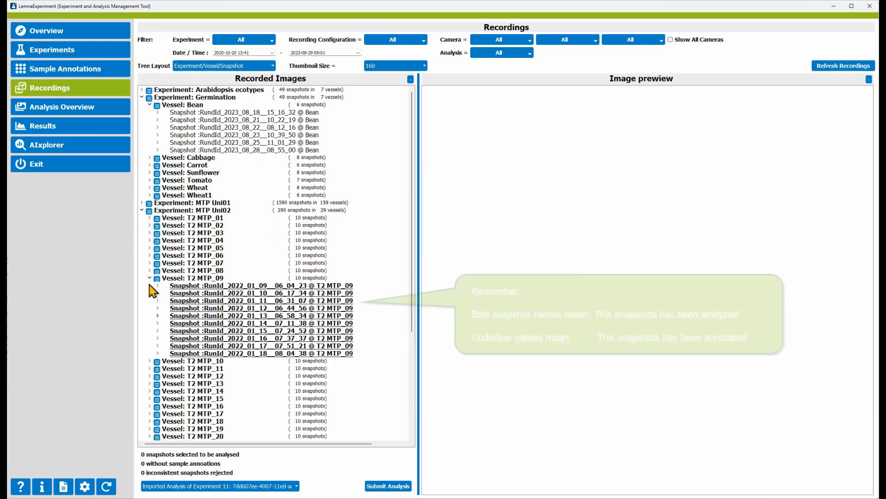
{"action": "left_click", "coordinate": [158, 346]}
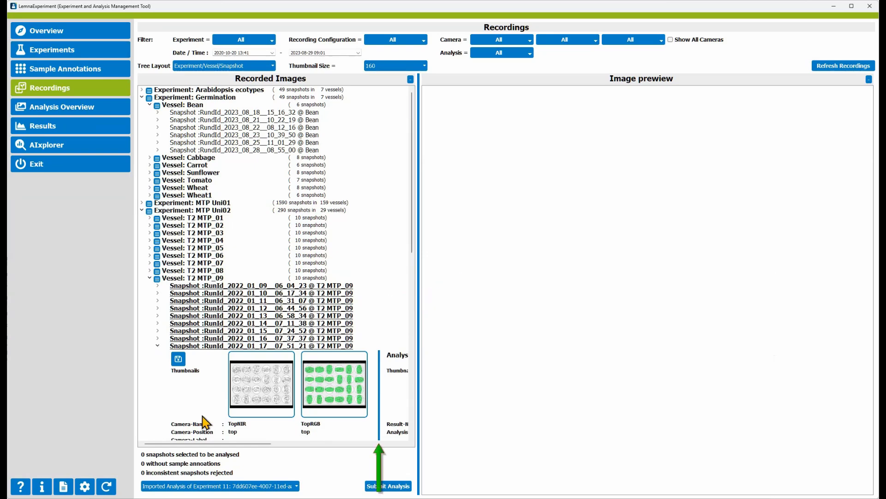
{"action": "scroll", "coordinate": [213, 424], "scroll_direction": "down", "scroll_amount": 2}
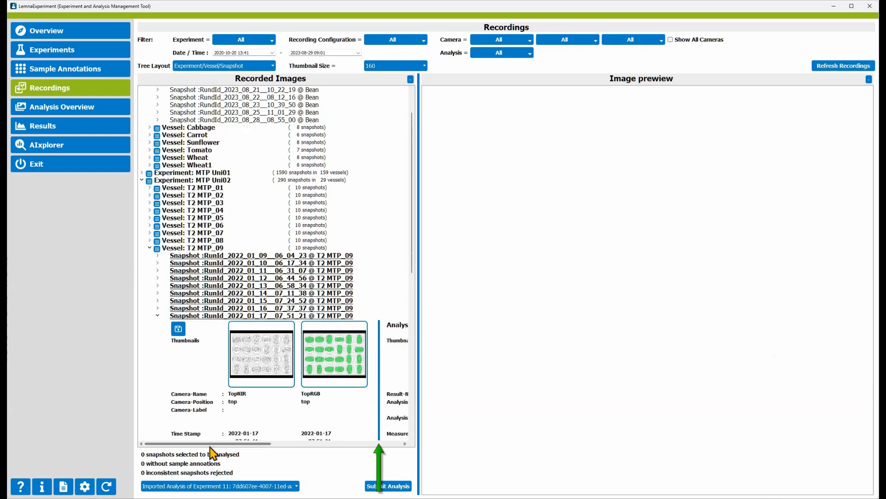
{"action": "scroll", "coordinate": [211, 419], "scroll_direction": "down", "scroll_amount": 2}
{"action": "left_click_drag", "start_coordinate": [211, 442], "coordinate": [251, 447]}
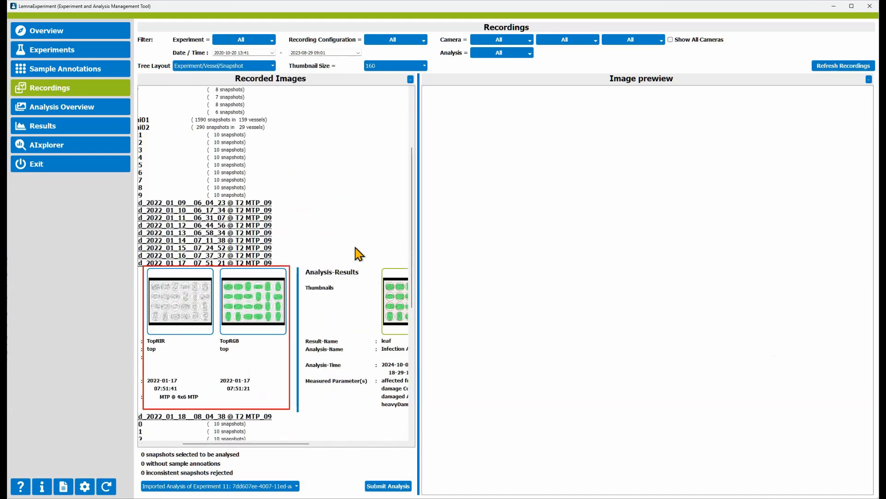
{"action": "left_click", "coordinate": [272, 294]}
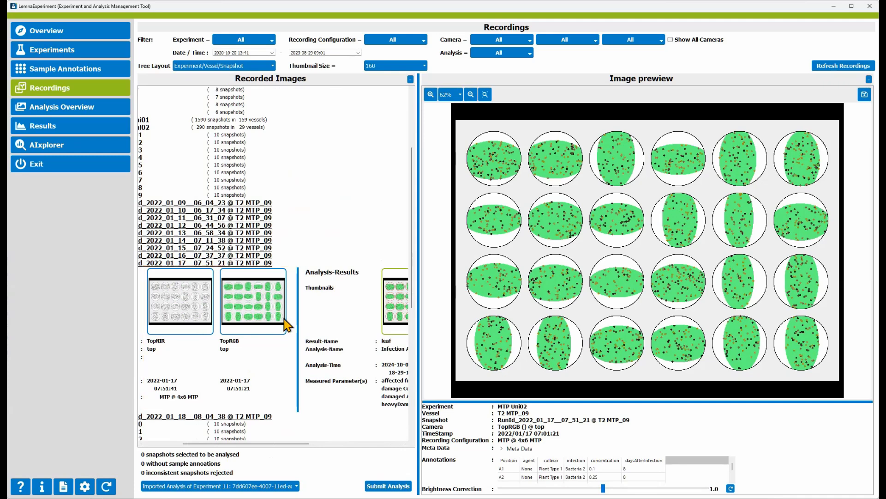
Preview the snapshot's leaf, damaged and heavyDamaged result images from Infection Analysis (v1)
{"action": "left_click_drag", "start_coordinate": [303, 445], "coordinate": [376, 445]}
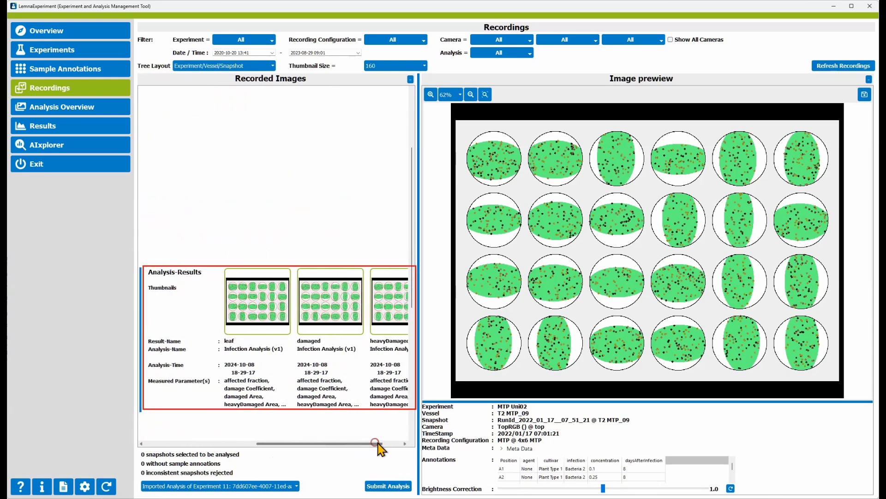
{"action": "left_click", "coordinate": [242, 313]}
{"action": "left_click", "coordinate": [316, 310]}
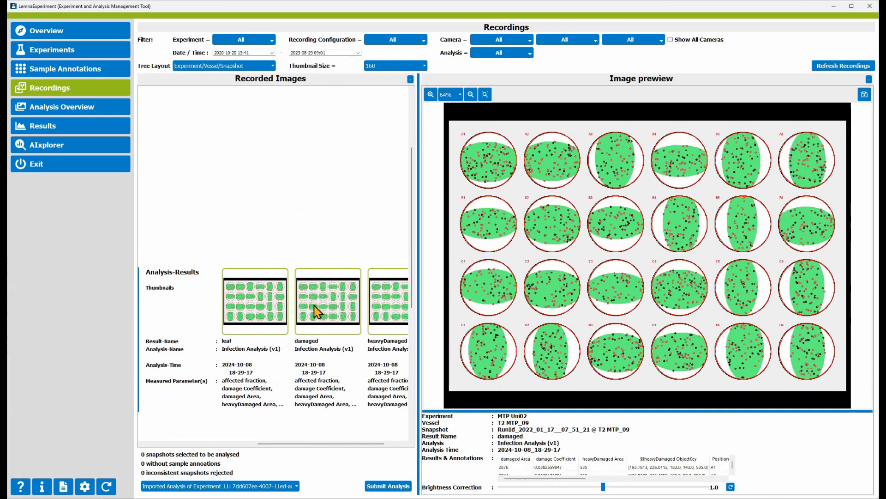
{"action": "left_click", "coordinate": [401, 304]}
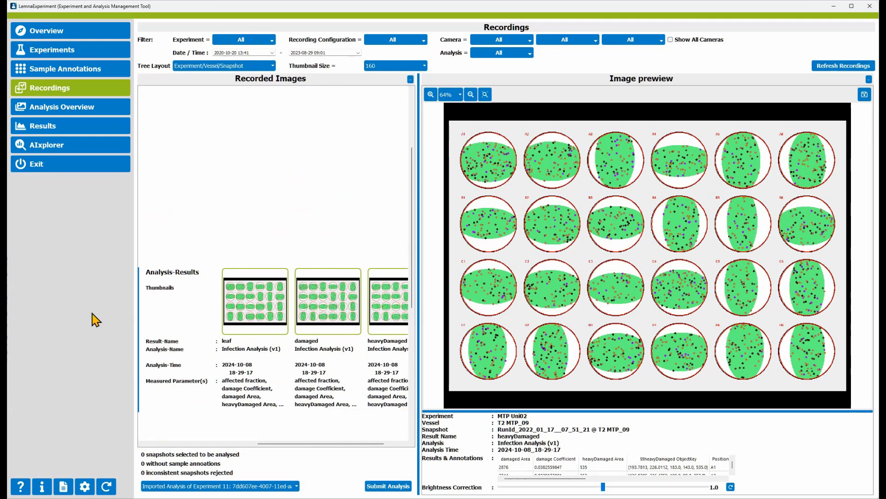
Load the result table for experiment MTP Uni02 with Infection Analysis (v1)
{"action": "left_click", "coordinate": [77, 129]}
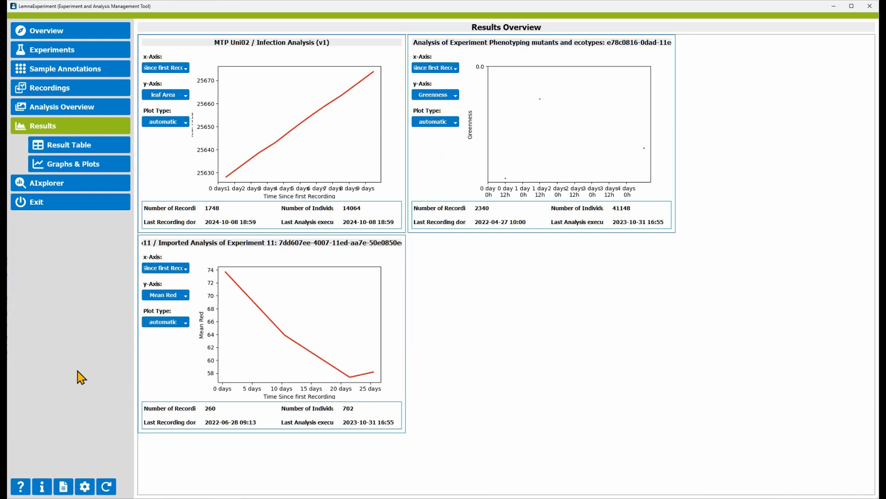
{"action": "left_click", "coordinate": [92, 153]}
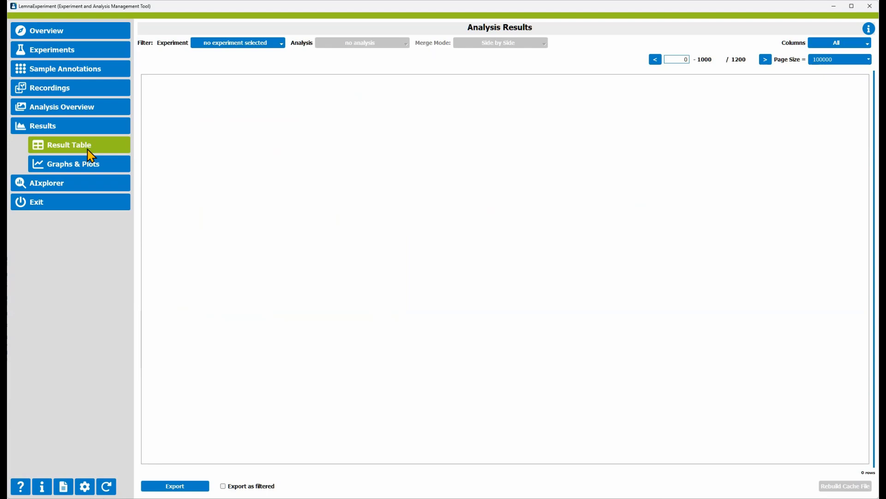
{"action": "left_click", "coordinate": [220, 41]}
{"action": "left_click", "coordinate": [220, 78]}
{"action": "left_click", "coordinate": [379, 43]}
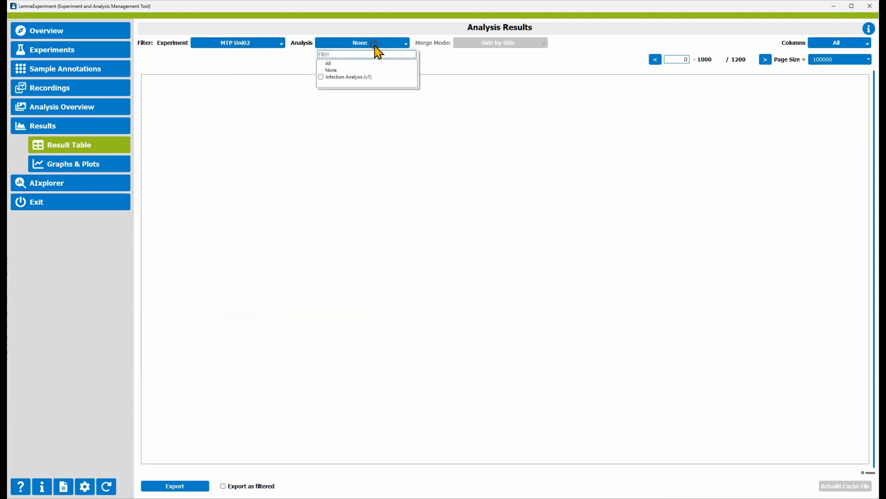
{"action": "left_click", "coordinate": [363, 76]}
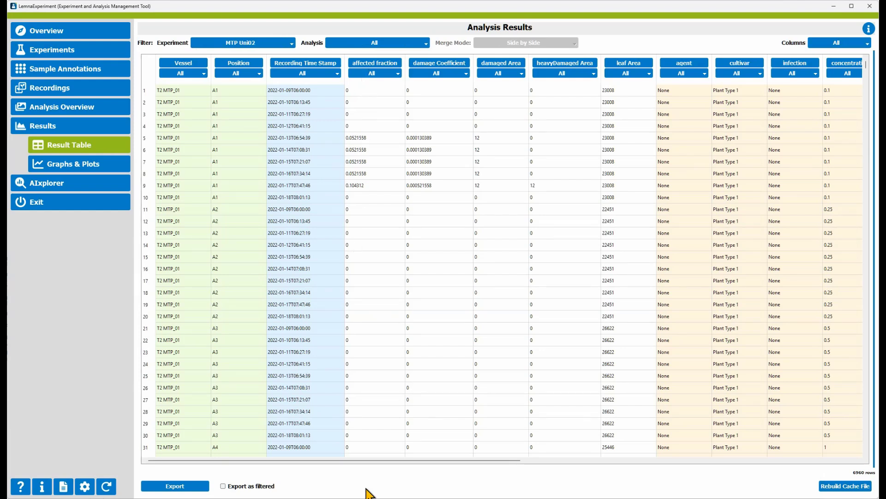
{"action": "left_click_drag", "start_coordinate": [366, 464], "coordinate": [284, 466]}
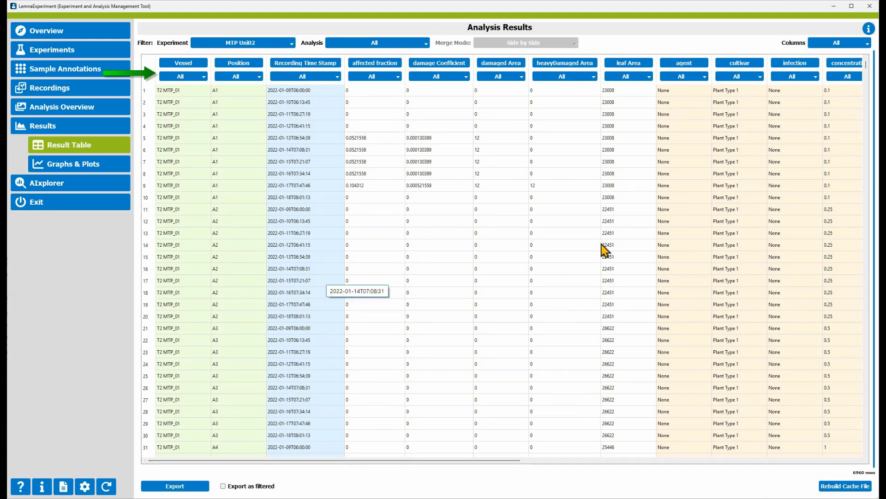
Filter the result rows to Agent 1 in the agent column and Plant Type 1 in the cultivar column
{"action": "left_click", "coordinate": [697, 79]}
{"action": "left_click", "coordinate": [686, 116]}
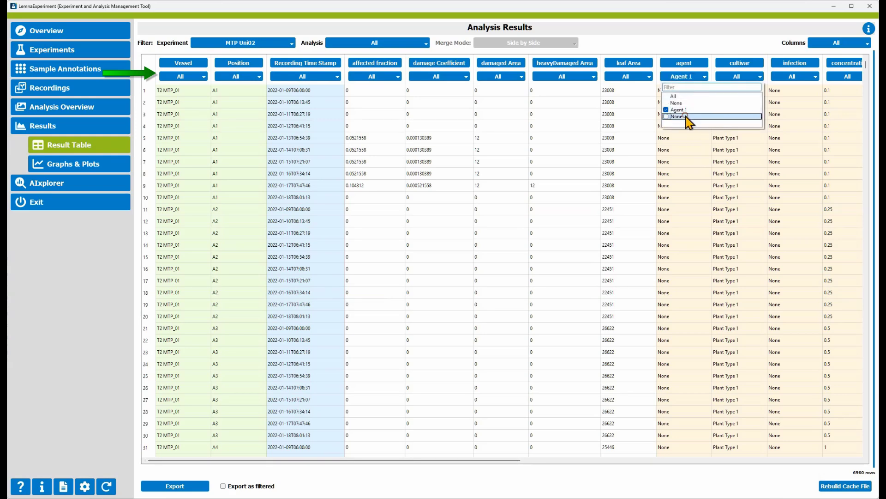
{"action": "left_click", "coordinate": [686, 157]}
{"action": "left_click", "coordinate": [737, 76]}
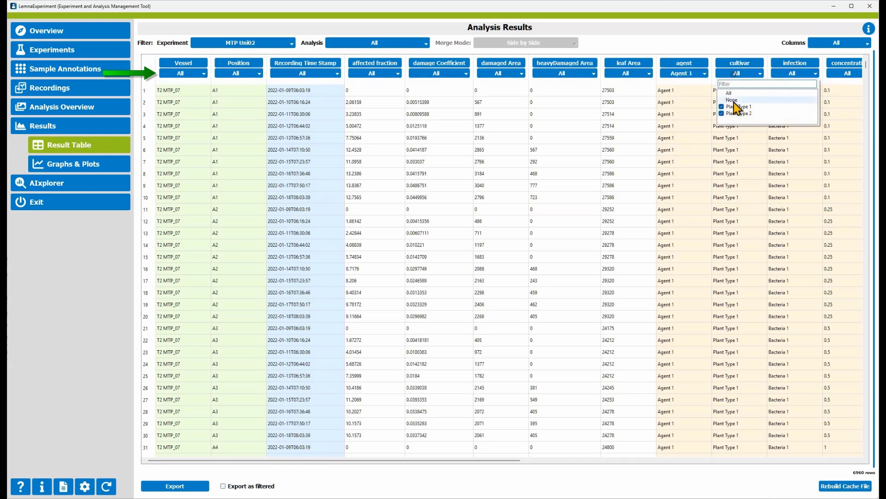
{"action": "left_click", "coordinate": [737, 113]}
{"action": "left_click", "coordinate": [745, 137]}
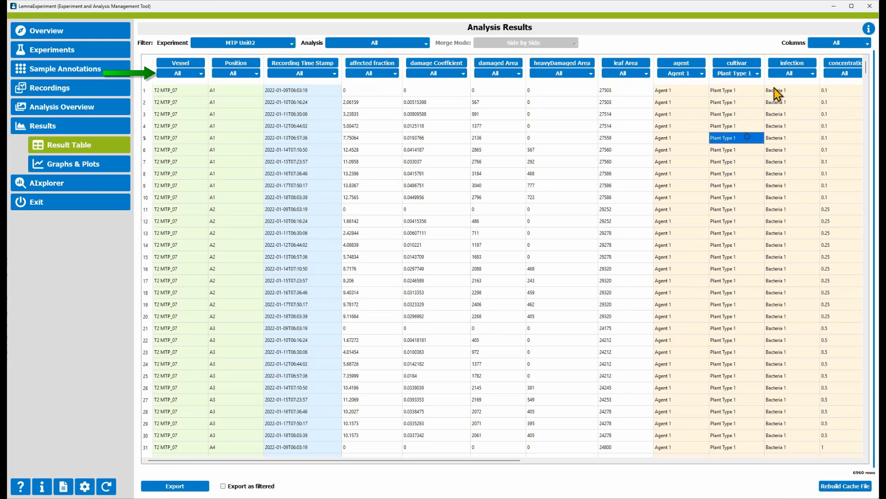
Restrict the infection column to Bacteria 2 by excluding Bacteria 1 and None
{"action": "left_click", "coordinate": [788, 74]}
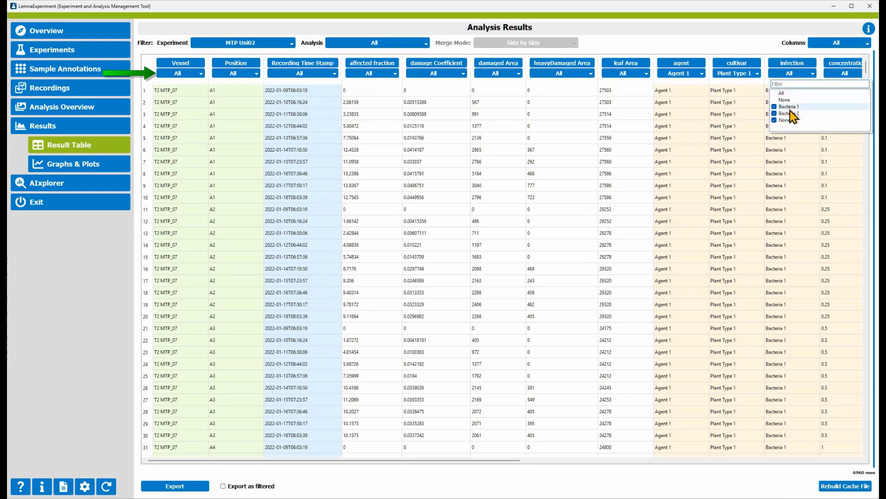
{"action": "left_click", "coordinate": [787, 106]}
{"action": "left_click", "coordinate": [784, 120]}
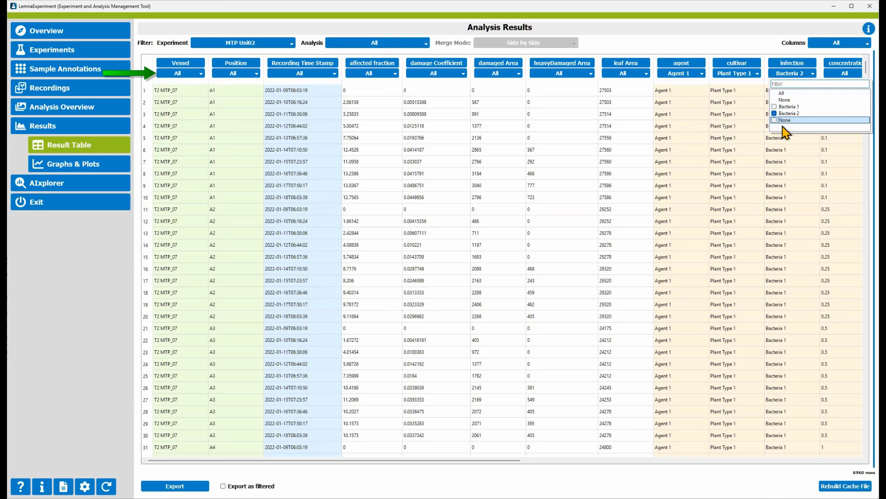
{"action": "left_click", "coordinate": [742, 149]}
Reset the infection, cultivar and agent filters to All
{"action": "left_click", "coordinate": [782, 77]}
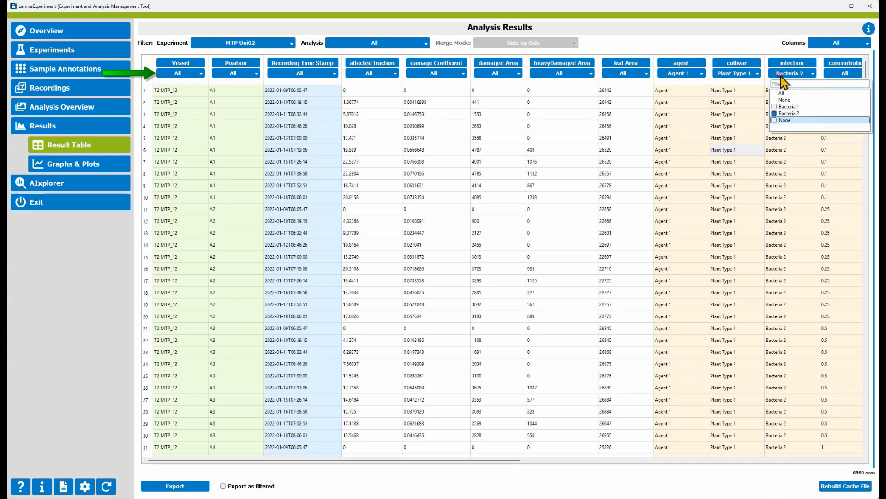
{"action": "left_click", "coordinate": [781, 93]}
{"action": "left_click", "coordinate": [736, 73]}
{"action": "left_click", "coordinate": [736, 74]}
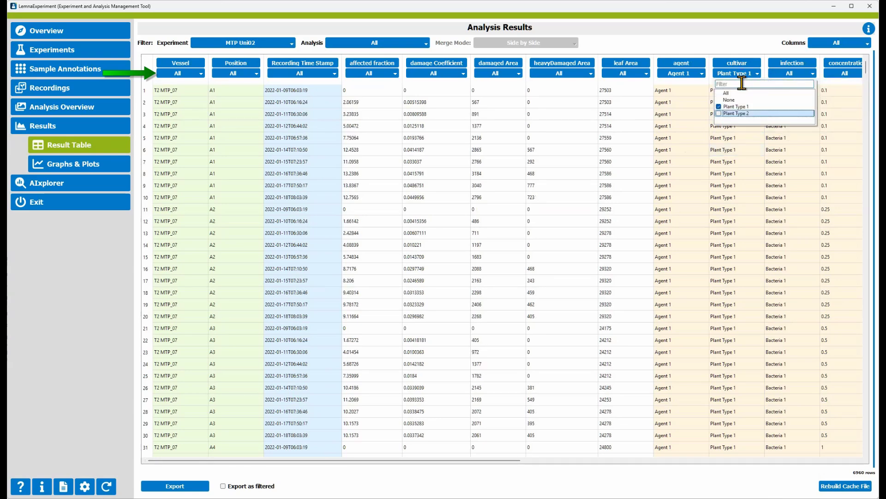
{"action": "left_click", "coordinate": [726, 93]}
{"action": "left_click", "coordinate": [682, 74]}
{"action": "left_click", "coordinate": [682, 73]}
{"action": "left_click", "coordinate": [684, 93]}
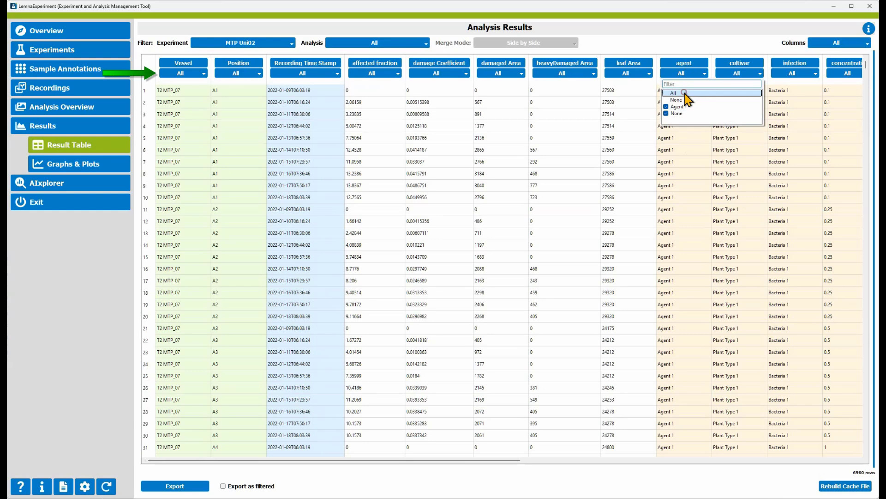
{"action": "left_click", "coordinate": [636, 125]}
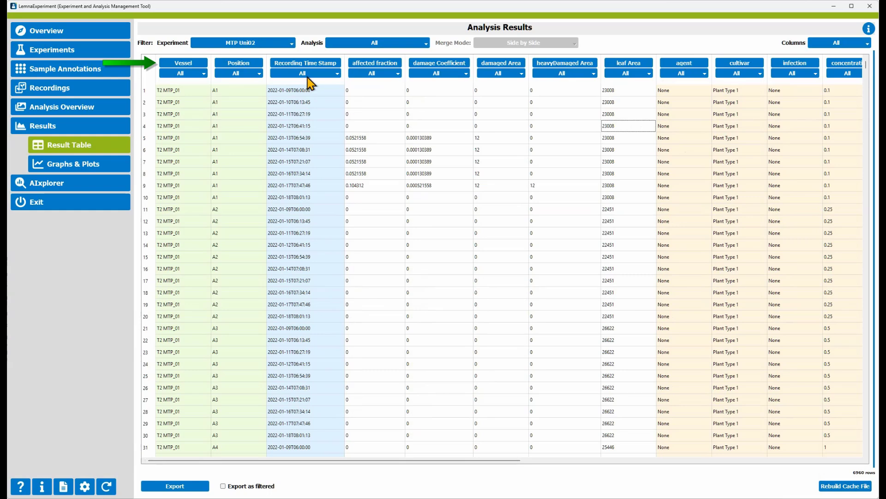
Sort the result rows by Recording Time Stamp, then by Position and then by Vessel
{"action": "left_click", "coordinate": [306, 64]}
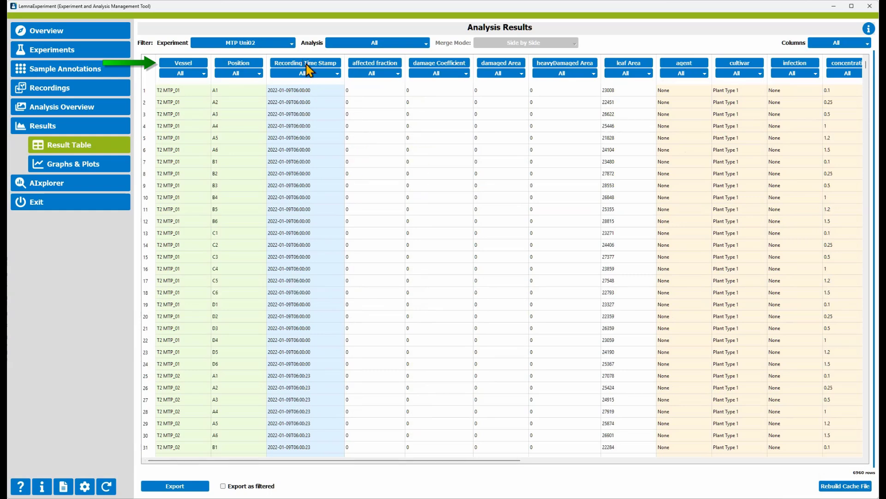
{"action": "left_click", "coordinate": [241, 63]}
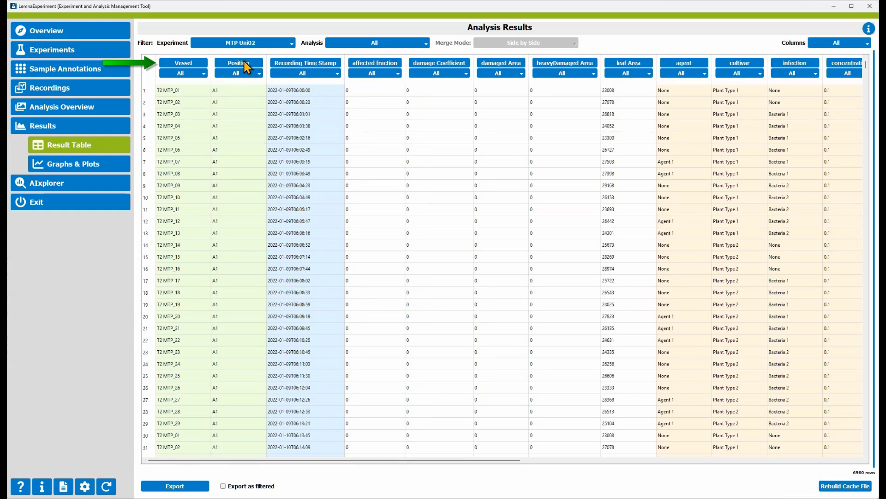
{"action": "left_click", "coordinate": [184, 63]}
Sort the rows by affected fraction and damage Coefficient, each in ascending and descending order, and finally by agent
{"action": "left_click", "coordinate": [360, 63]}
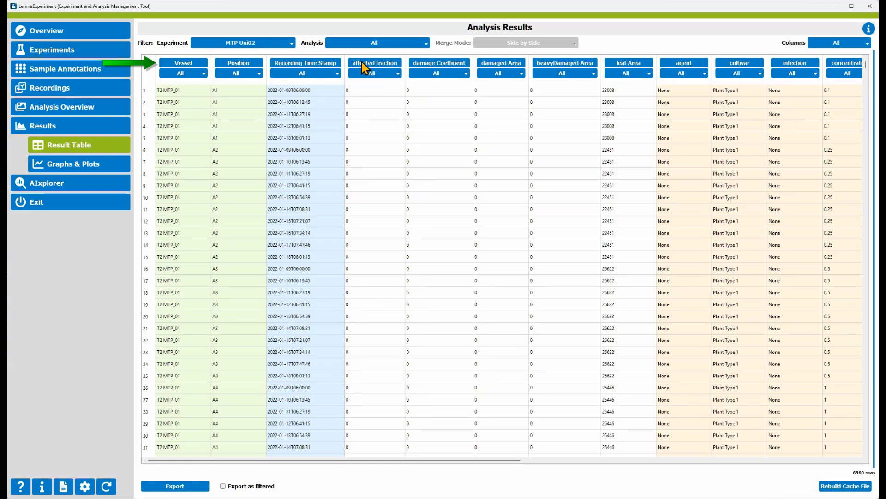
{"action": "left_click", "coordinate": [367, 64]}
{"action": "left_click", "coordinate": [435, 65]}
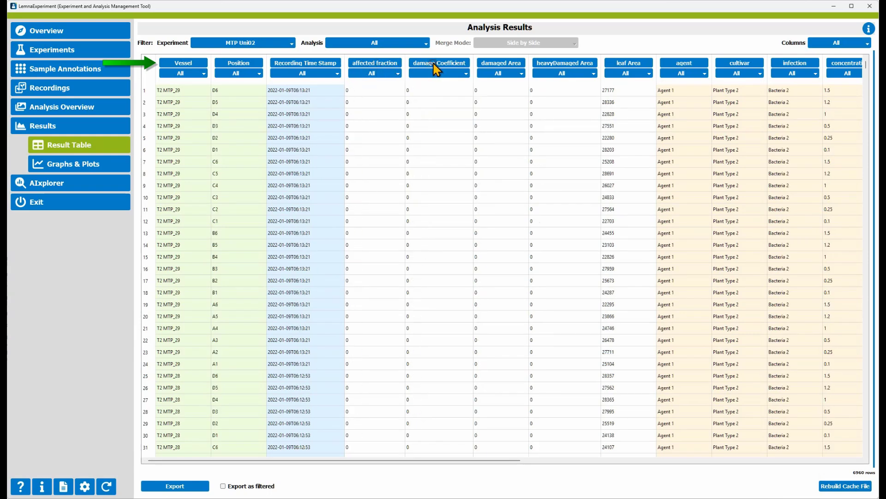
{"action": "left_click", "coordinate": [435, 65]}
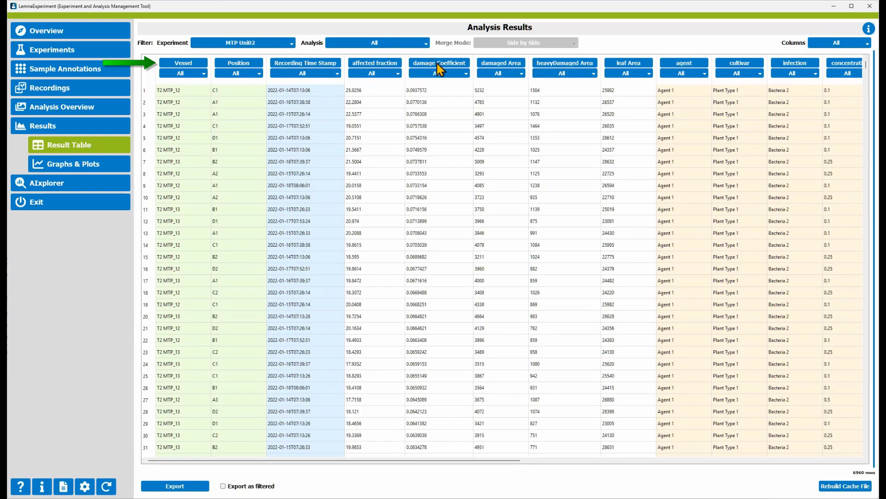
{"action": "left_click", "coordinate": [686, 63]}
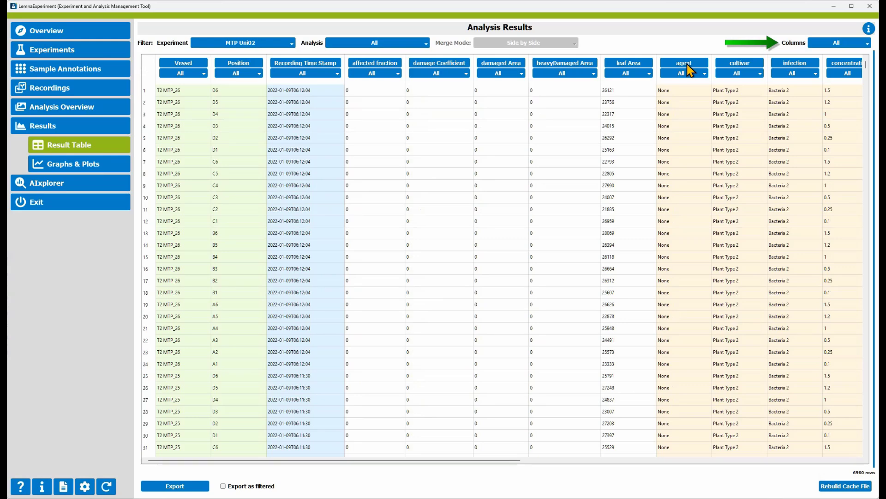
Hide the Recording Config, Analysis Name, Snapshot Name, Recording Time Stamp, Position and Vessel columns
{"action": "left_click", "coordinate": [836, 43]}
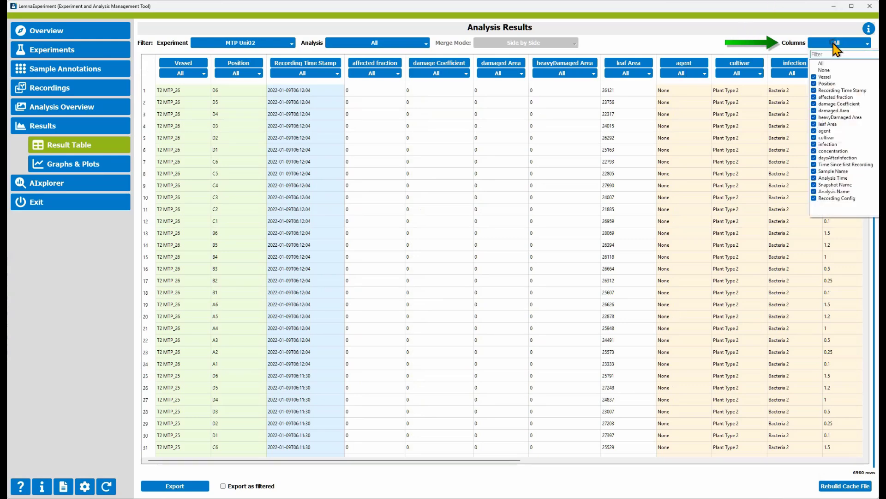
{"action": "left_click", "coordinate": [838, 198]}
{"action": "left_click", "coordinate": [839, 192]}
{"action": "left_click", "coordinate": [838, 185]}
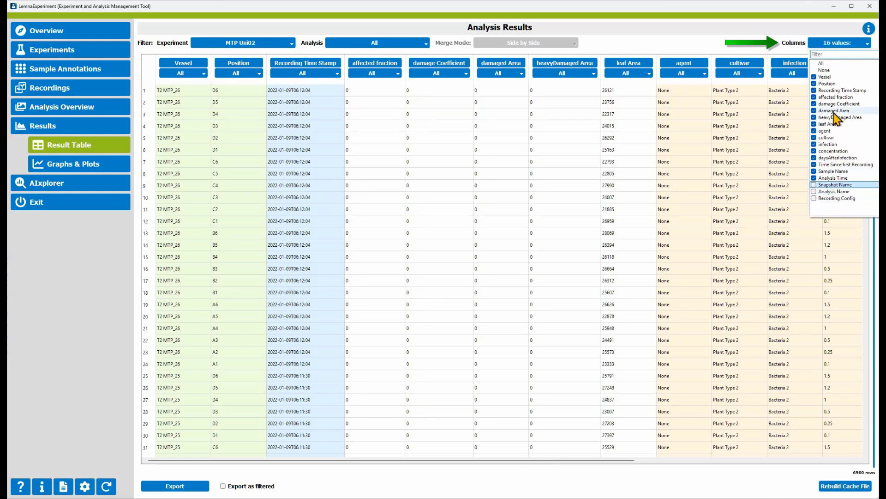
{"action": "left_click", "coordinate": [834, 90]}
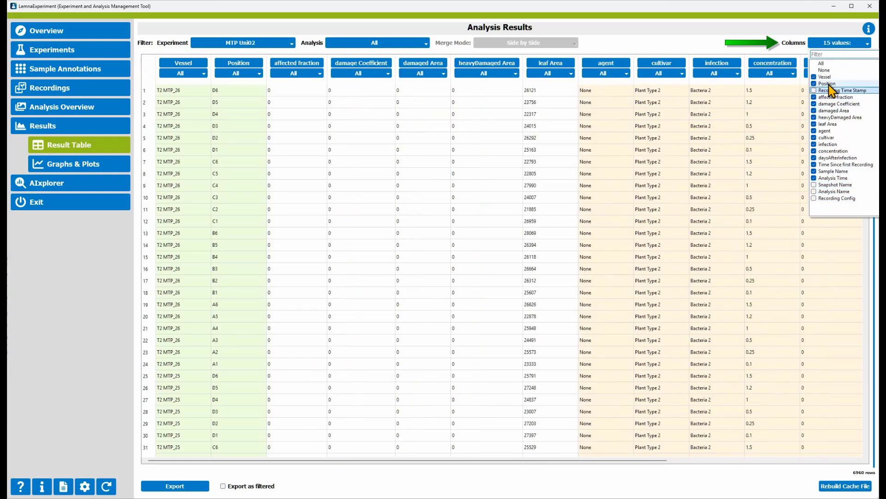
{"action": "left_click", "coordinate": [829, 84]}
{"action": "left_click", "coordinate": [827, 76]}
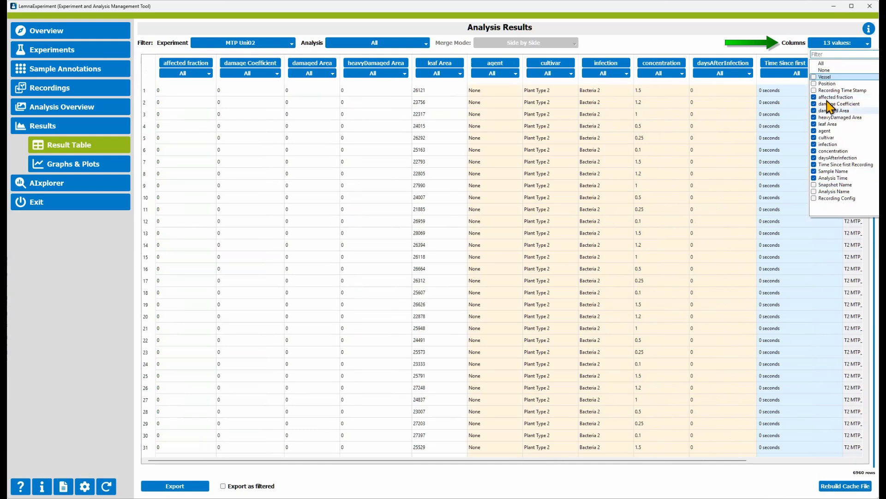
Hide the concentration, daysAfterInfection, Time Since first Recording and Sample Name columns
{"action": "left_click", "coordinate": [833, 151]}
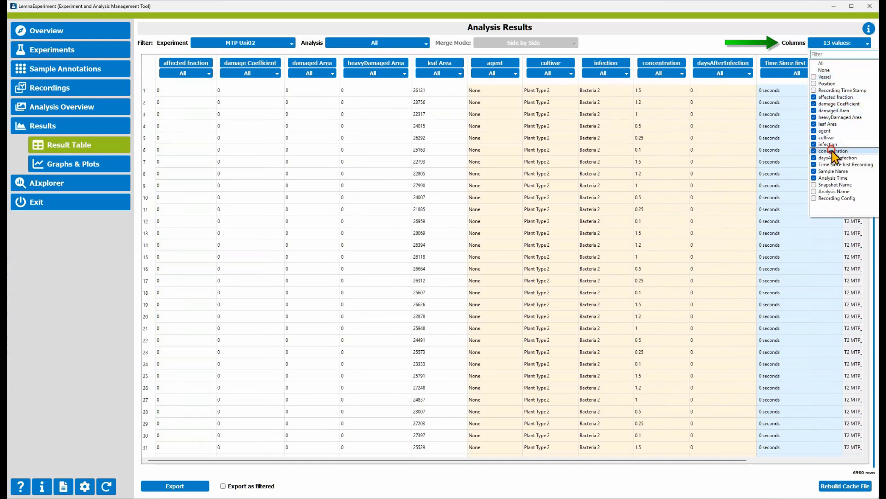
{"action": "left_click", "coordinate": [834, 158]}
{"action": "left_click", "coordinate": [833, 164]}
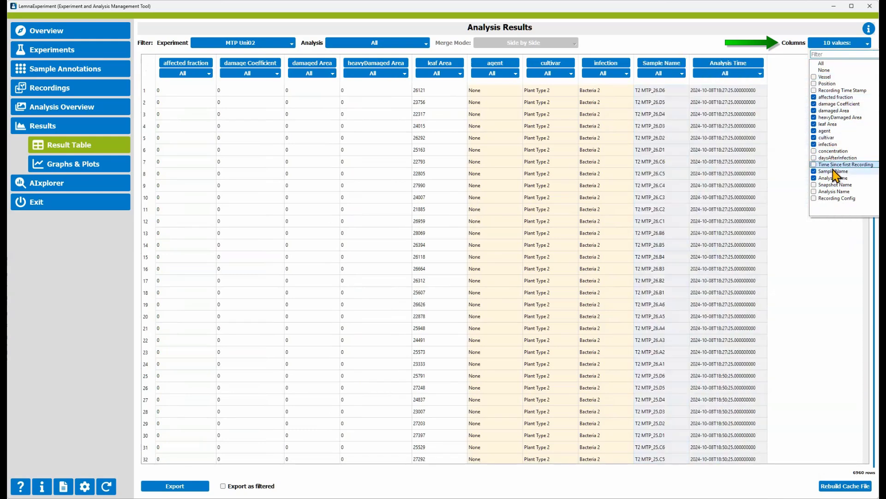
{"action": "left_click", "coordinate": [834, 171]}
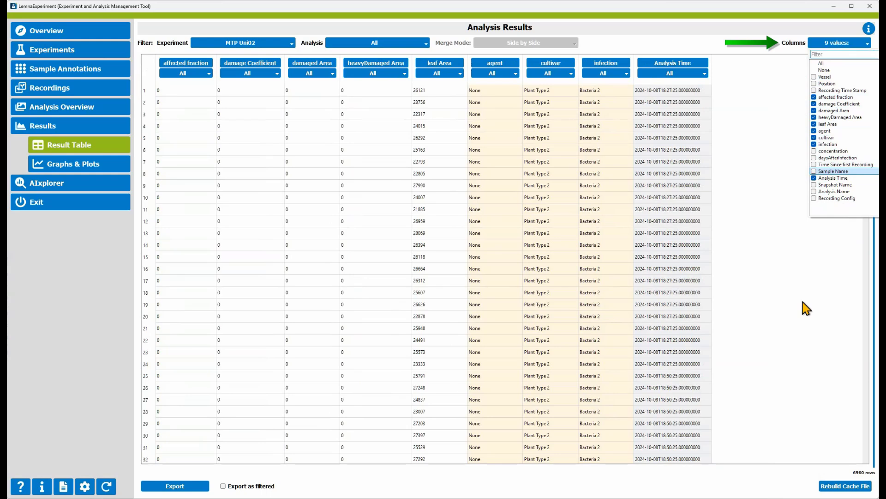
Display all result table columns again and enable exporting the table as filtered
{"action": "left_click", "coordinate": [822, 63]}
{"action": "left_click", "coordinate": [762, 150]}
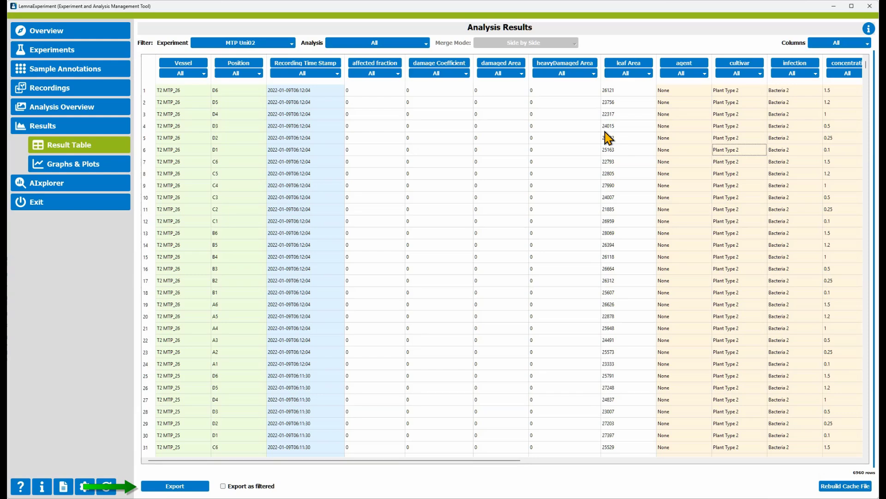
{"action": "left_click", "coordinate": [223, 485]}
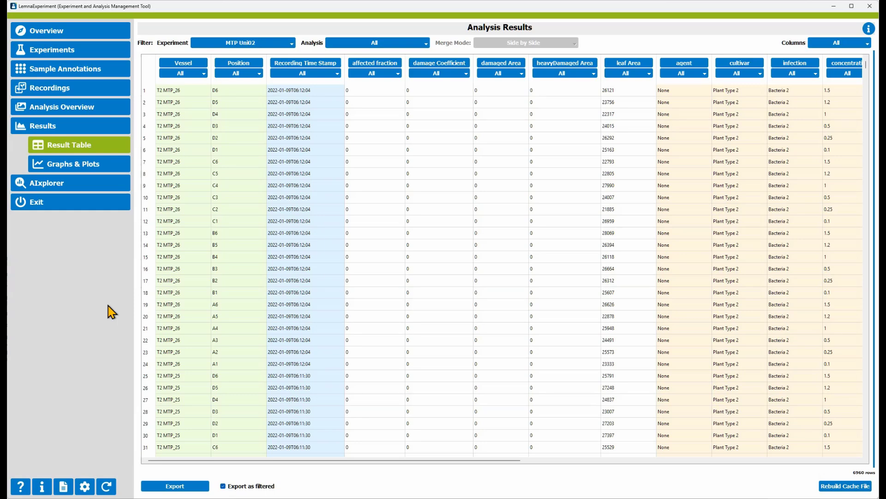
{"action": "left_click", "coordinate": [374, 45]}
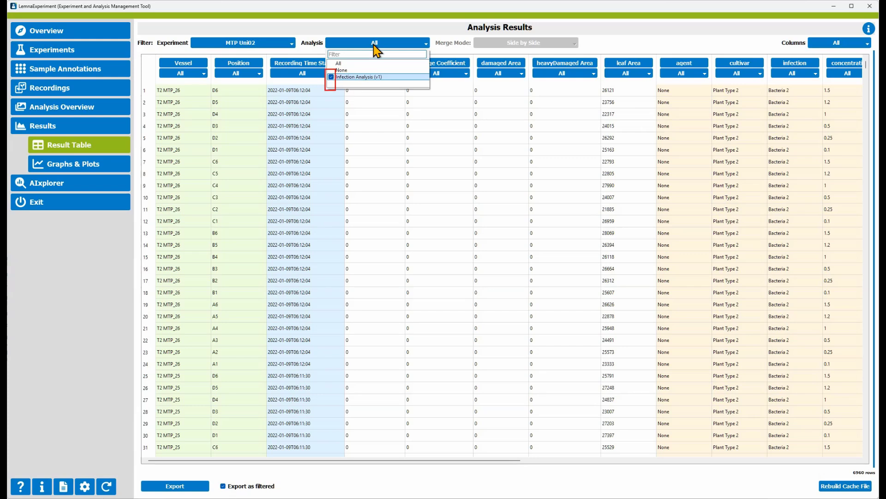
{"action": "left_click", "coordinate": [375, 46]}
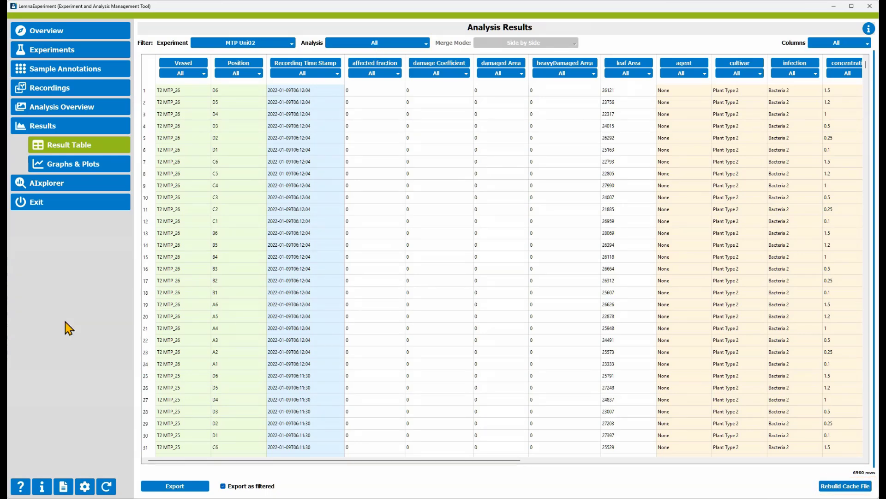
Open the graphs and plots view and load the MTP Uni02 experiment with its Infection Analysis
{"action": "left_click", "coordinate": [87, 170]}
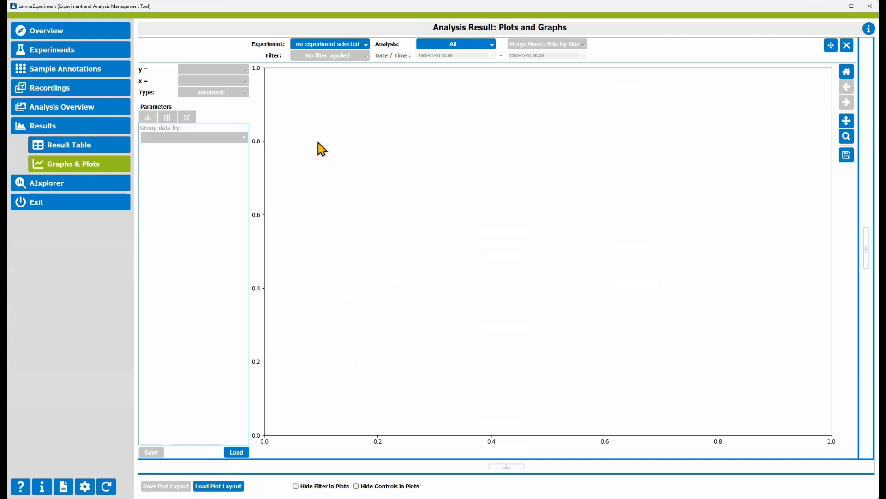
{"action": "left_click", "coordinate": [328, 45]}
{"action": "left_click", "coordinate": [323, 81]}
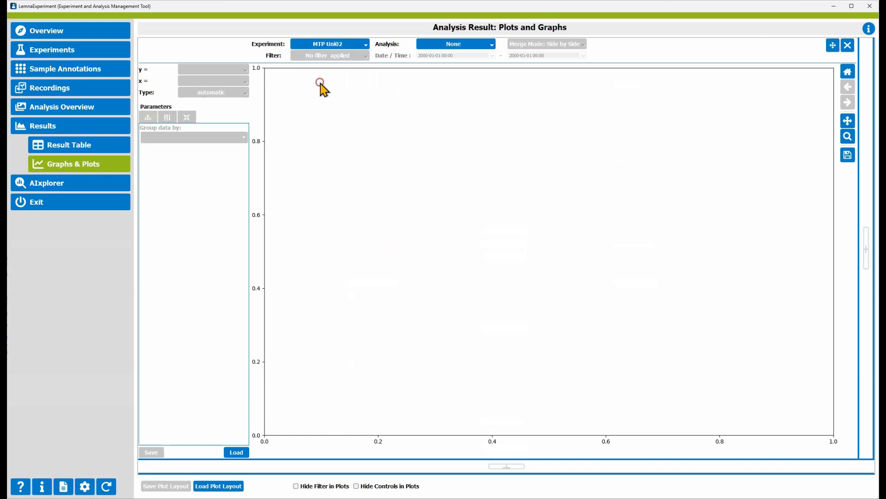
{"action": "left_click", "coordinate": [444, 46]}
{"action": "left_click", "coordinate": [444, 79]}
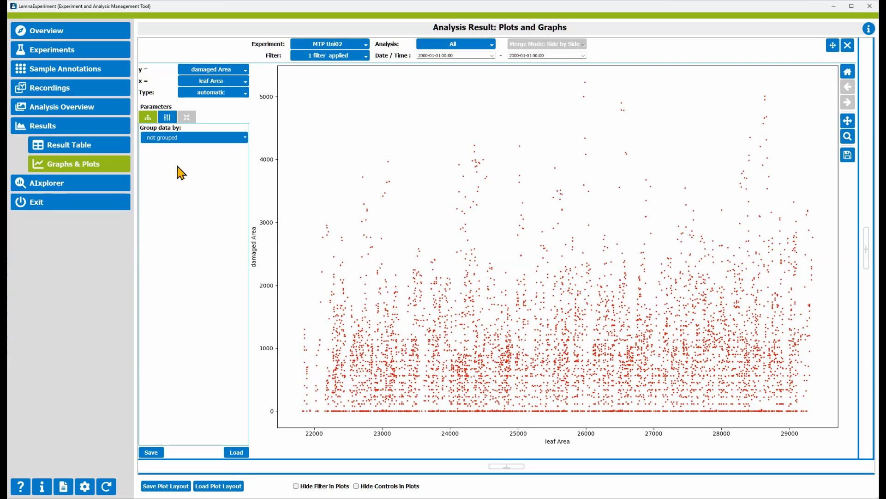
Try plotting damaged Area over Time Since first Recording with aggregation activated
{"action": "left_click", "coordinate": [236, 84]}
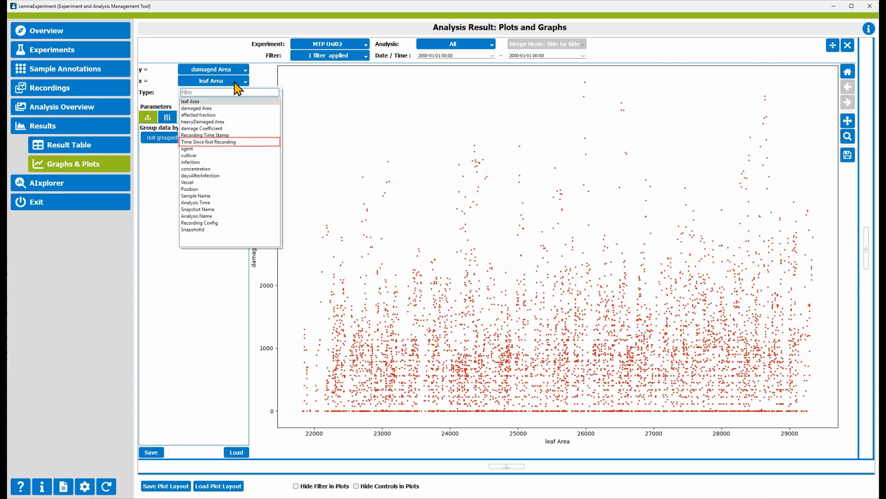
{"action": "left_click", "coordinate": [237, 142]}
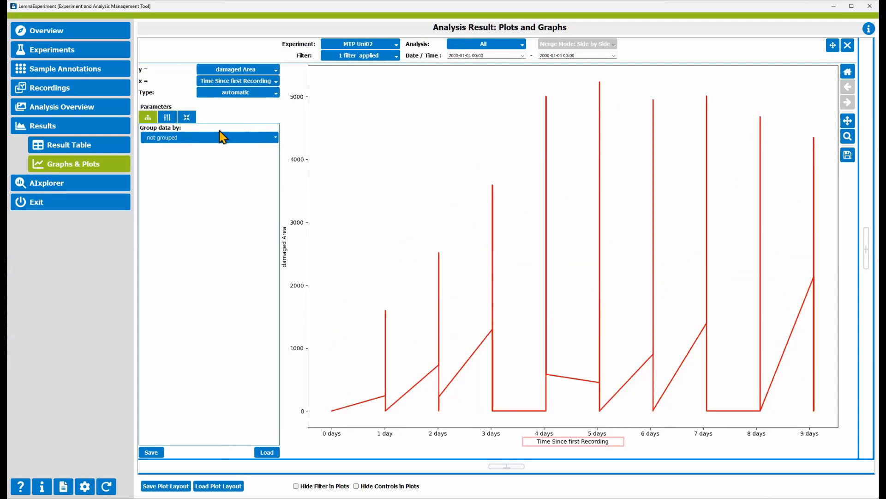
{"action": "left_click", "coordinate": [187, 117]}
{"action": "left_click", "coordinate": [143, 127]}
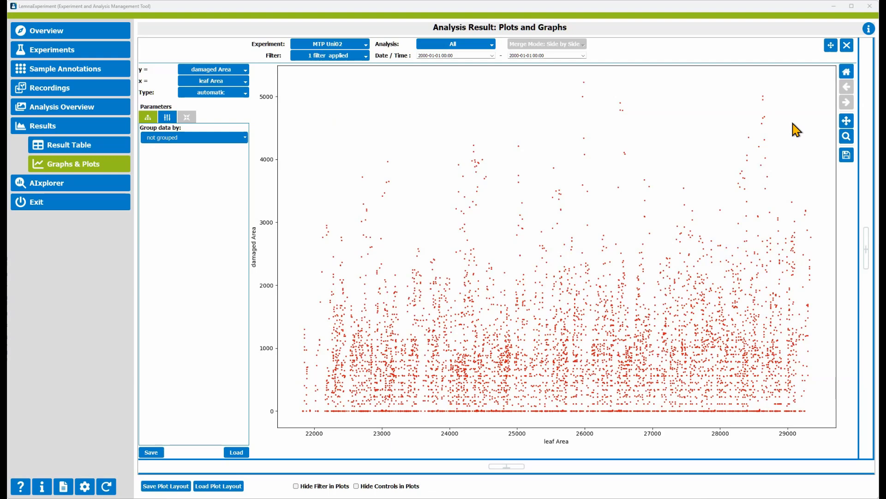
Examine the available plot types, the x and y column choices, and the multiple y-column selection offered by the Scatter type
{"action": "left_click", "coordinate": [198, 96]}
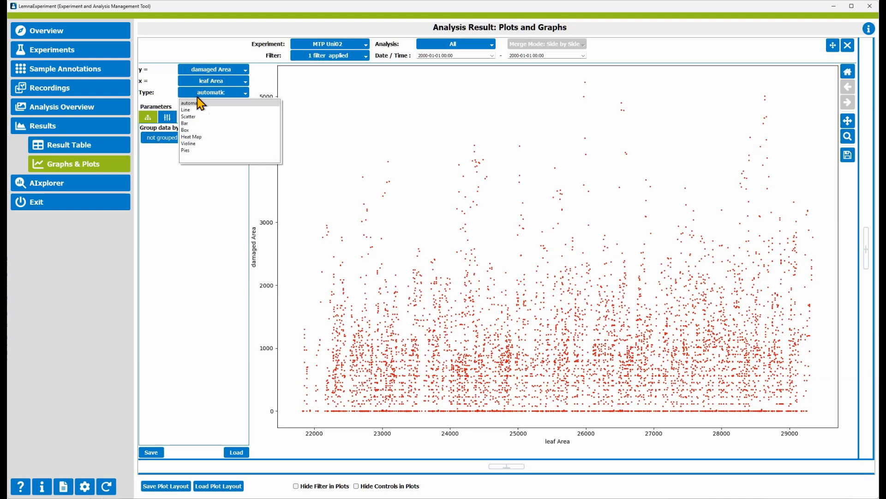
{"action": "left_click", "coordinate": [199, 103]}
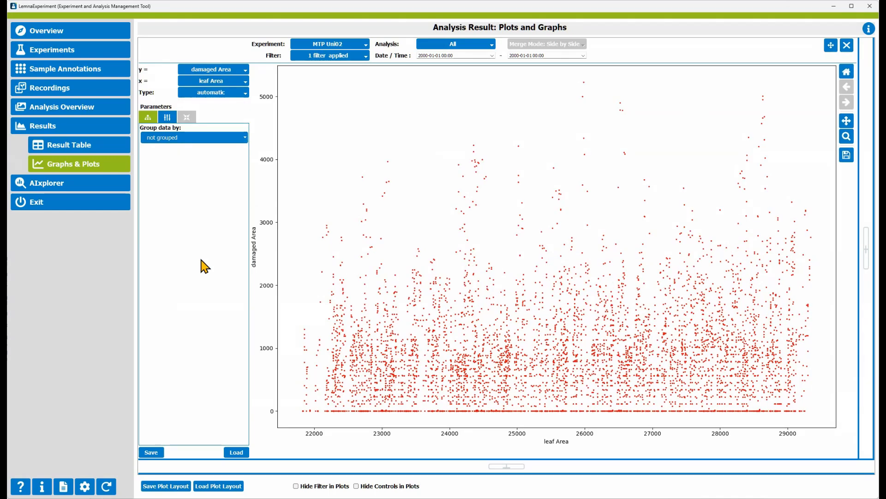
{"action": "left_click", "coordinate": [224, 83]}
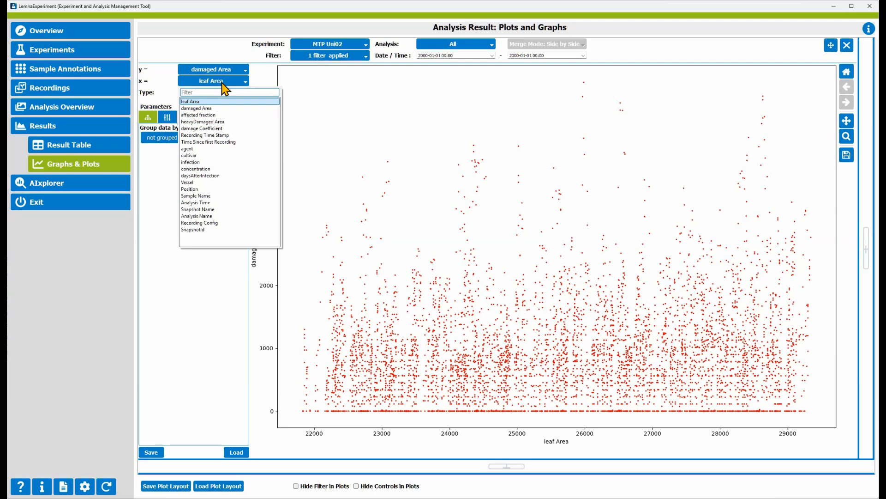
{"action": "left_click", "coordinate": [223, 74]}
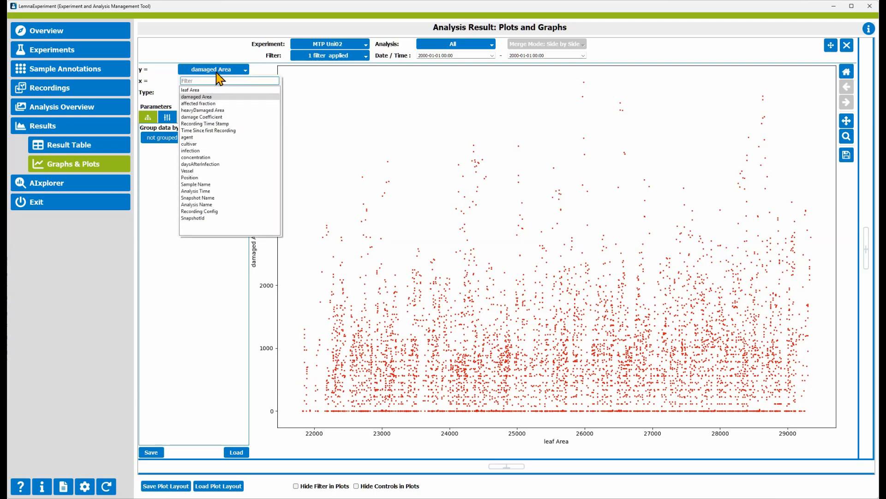
{"action": "left_click", "coordinate": [213, 71]}
{"action": "left_click", "coordinate": [199, 93]}
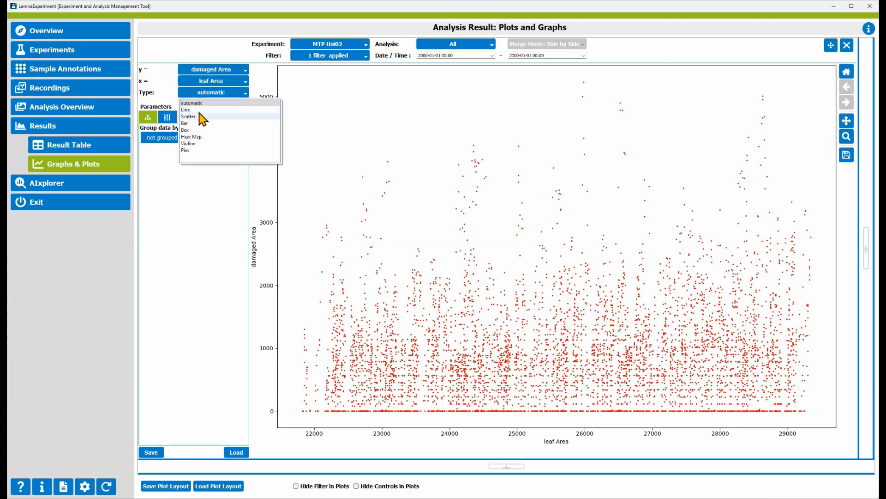
{"action": "left_click", "coordinate": [199, 116]}
{"action": "left_click", "coordinate": [209, 74]}
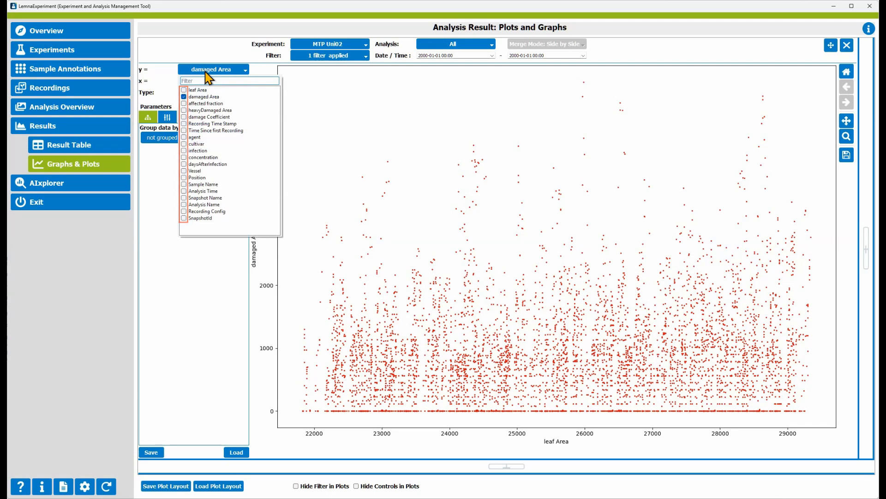
{"action": "left_click", "coordinate": [207, 69]}
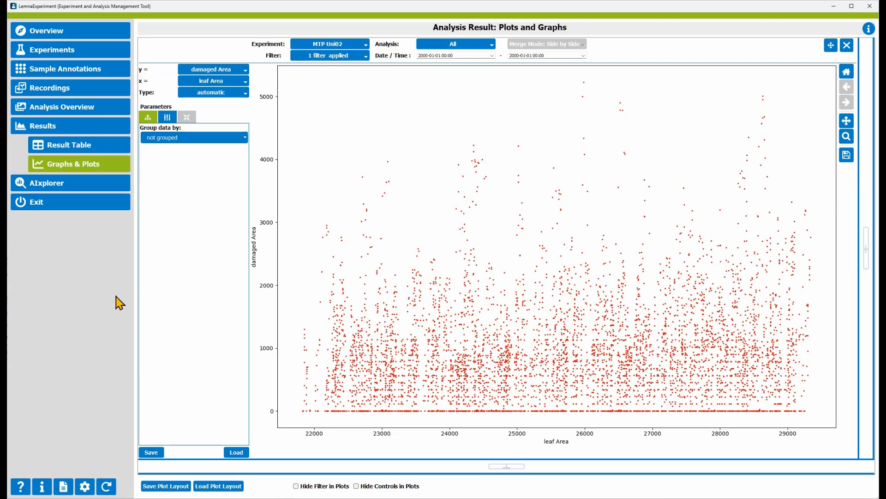
Plot damaged Area against cultivar as a Box plot grouped by infection
{"action": "left_click", "coordinate": [224, 83]}
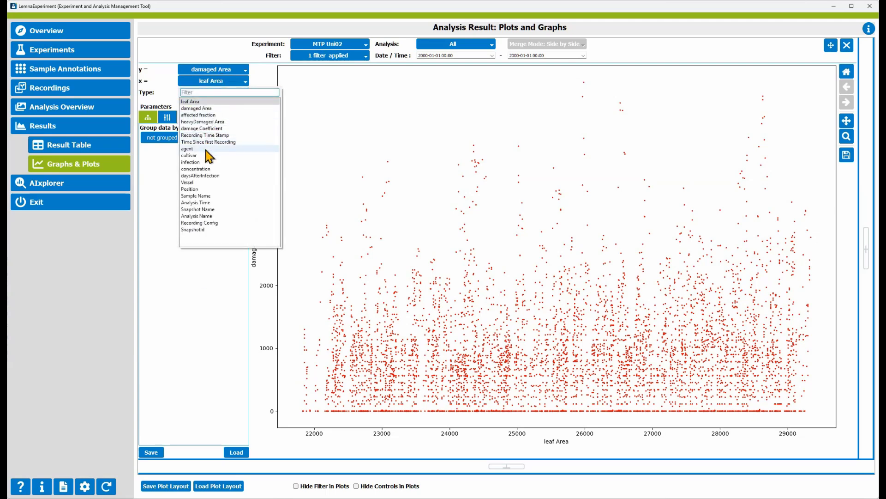
{"action": "left_click", "coordinate": [206, 155]}
{"action": "left_click", "coordinate": [210, 93]}
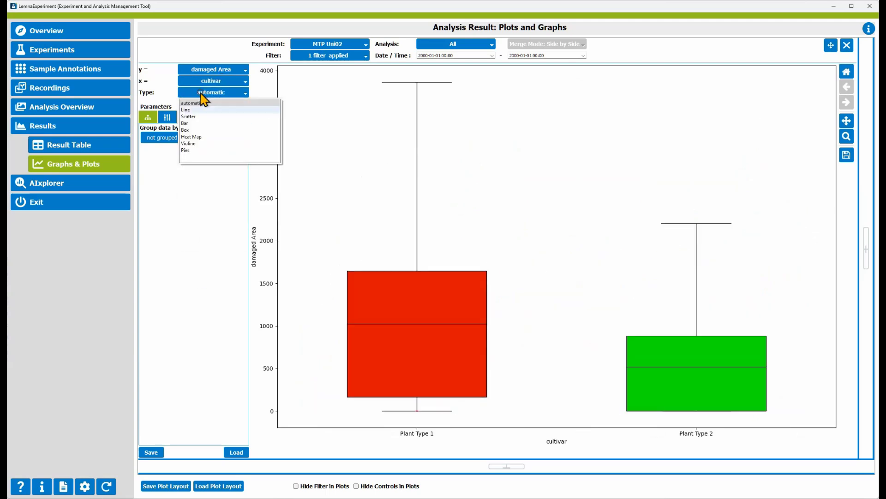
{"action": "left_click", "coordinate": [197, 127]}
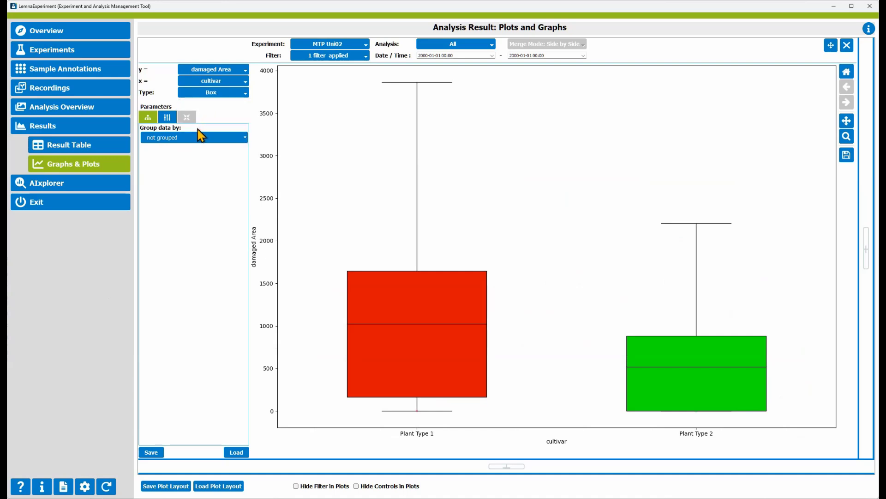
{"action": "left_click", "coordinate": [181, 138]}
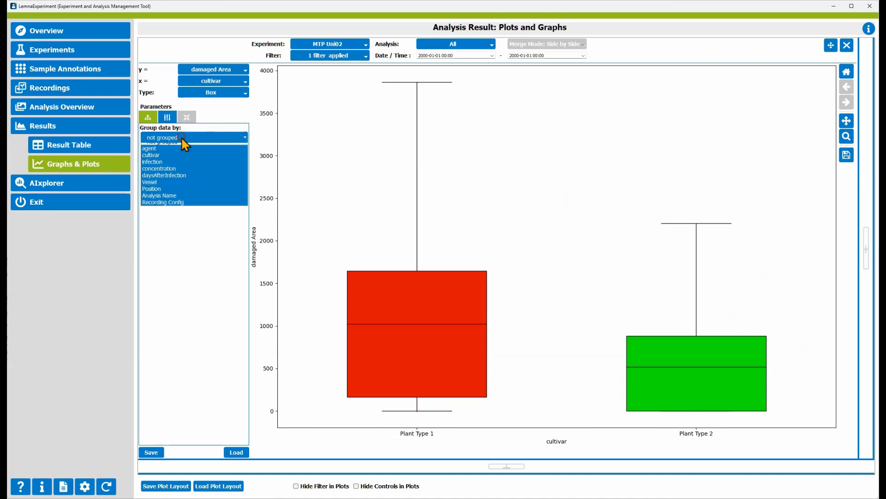
{"action": "left_click", "coordinate": [167, 166]}
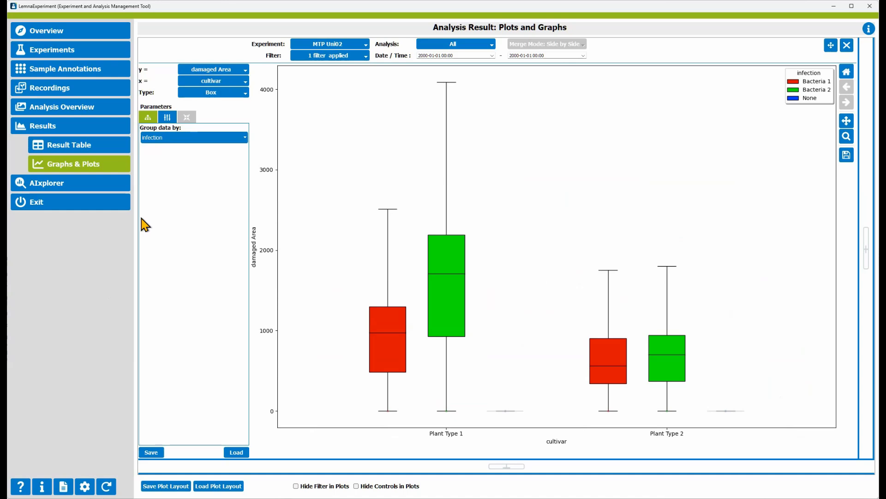
Show the average marker in the box plot and review the whisker, outlier and legend location options
{"action": "left_click", "coordinate": [169, 117]}
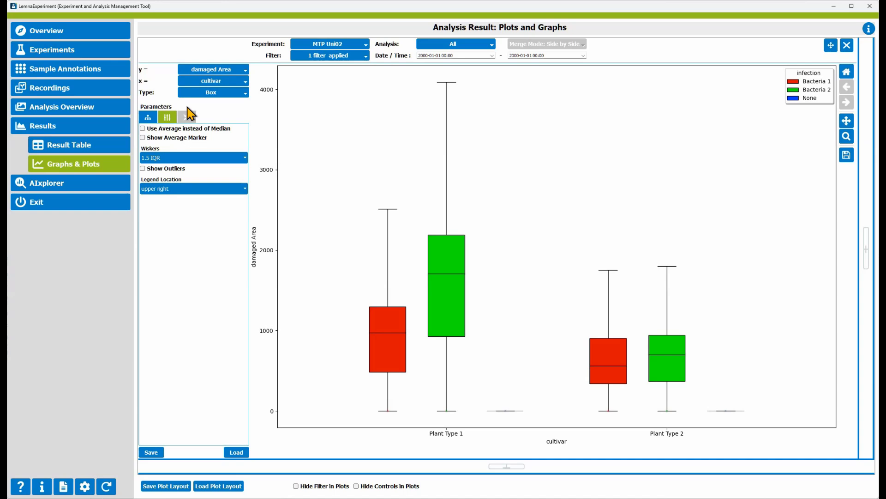
{"action": "left_click", "coordinate": [172, 129]}
{"action": "left_click", "coordinate": [172, 138]}
{"action": "left_click", "coordinate": [176, 155]}
{"action": "left_click", "coordinate": [175, 156]}
{"action": "left_click", "coordinate": [180, 188]}
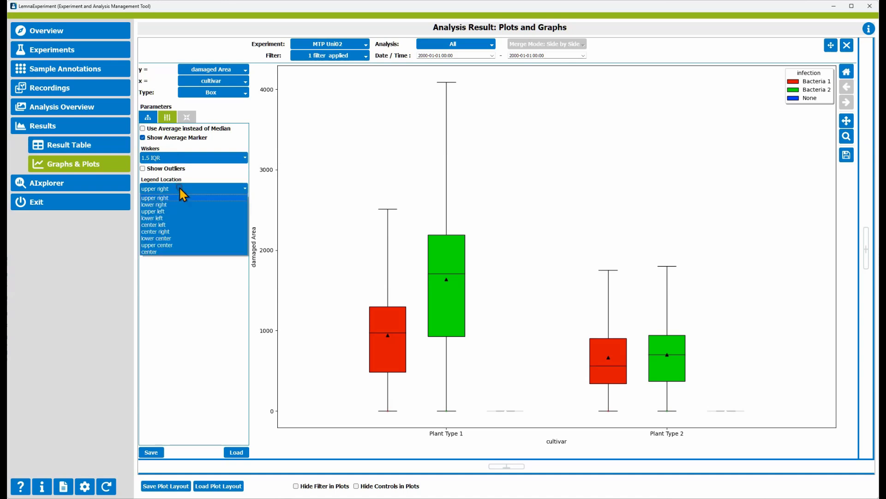
{"action": "left_click", "coordinate": [180, 189]}
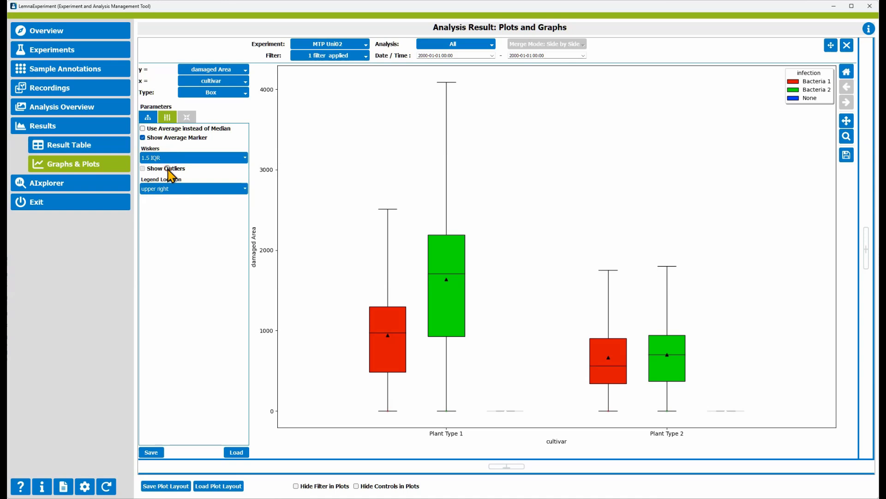
{"action": "left_click", "coordinate": [167, 169]}
{"action": "left_click", "coordinate": [168, 168]}
Change the x axis to Time Since first Recording and the plot type to Line
{"action": "left_click", "coordinate": [211, 81]}
{"action": "left_click", "coordinate": [213, 141]}
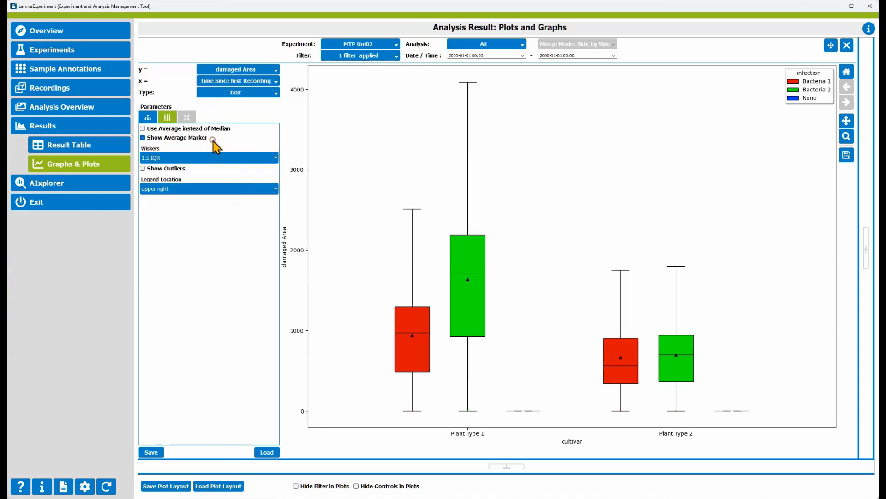
{"action": "left_click", "coordinate": [222, 93]}
{"action": "left_click", "coordinate": [222, 116]}
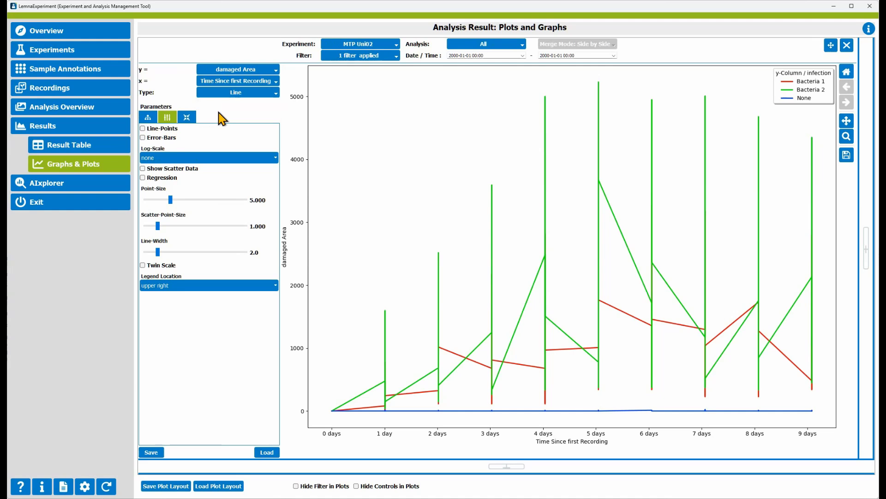
Try the Scatter type for the damaged Area time plot and return to the Line type
{"action": "left_click", "coordinate": [228, 93]}
{"action": "left_click", "coordinate": [226, 117]}
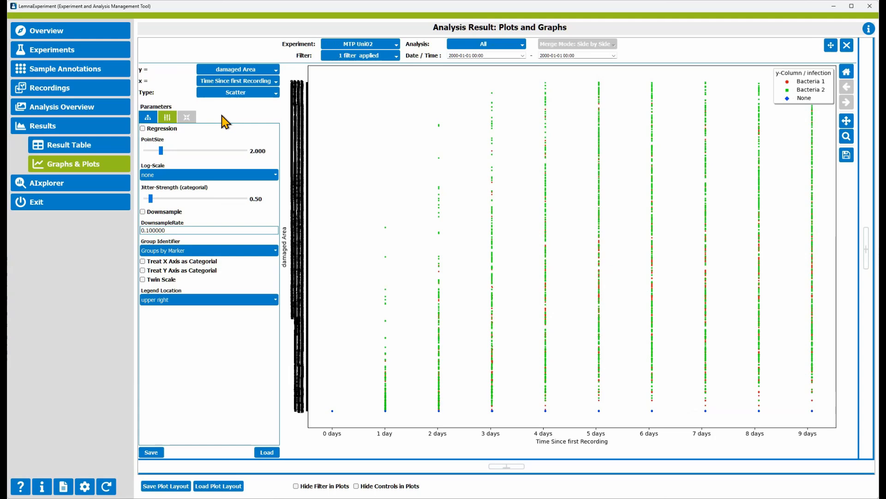
{"action": "left_click", "coordinate": [234, 92]}
{"action": "left_click", "coordinate": [223, 115]}
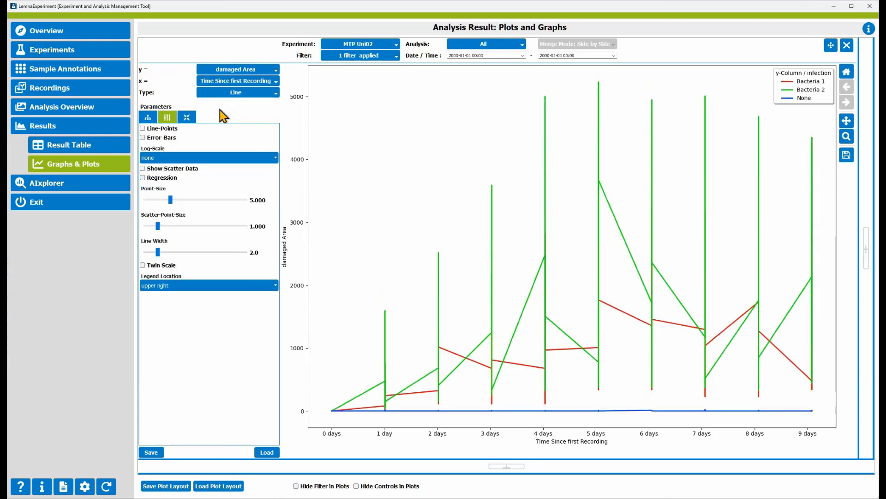
Activate aggregation for the line plot over Time Since first Recording
{"action": "left_click", "coordinate": [187, 116]}
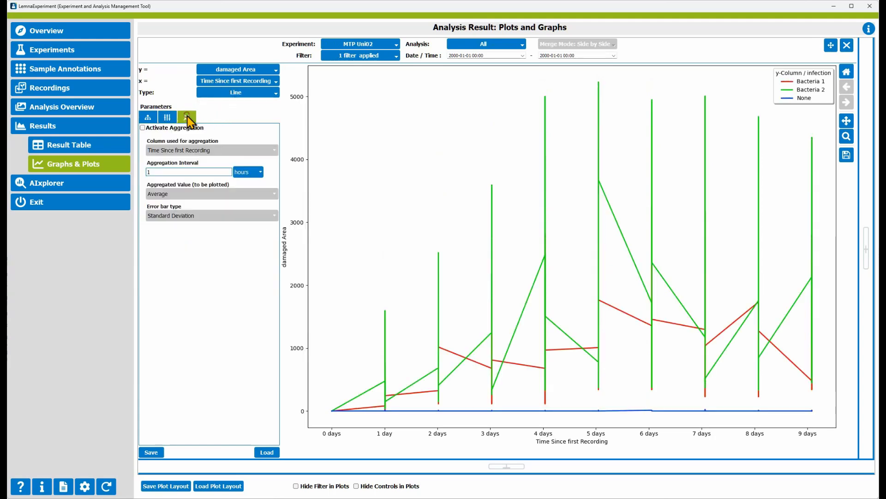
{"action": "left_click", "coordinate": [143, 128]}
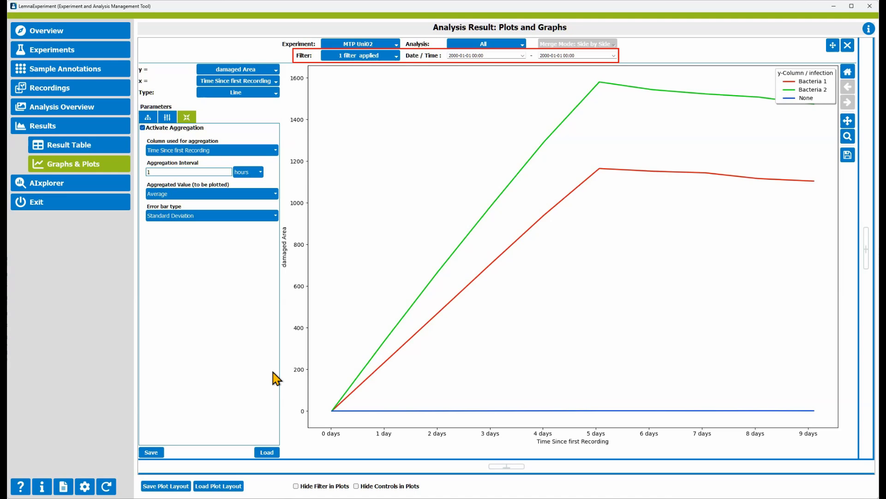
Examine the values of the plot's applied Analysis Time filter
{"action": "left_click", "coordinate": [333, 57]}
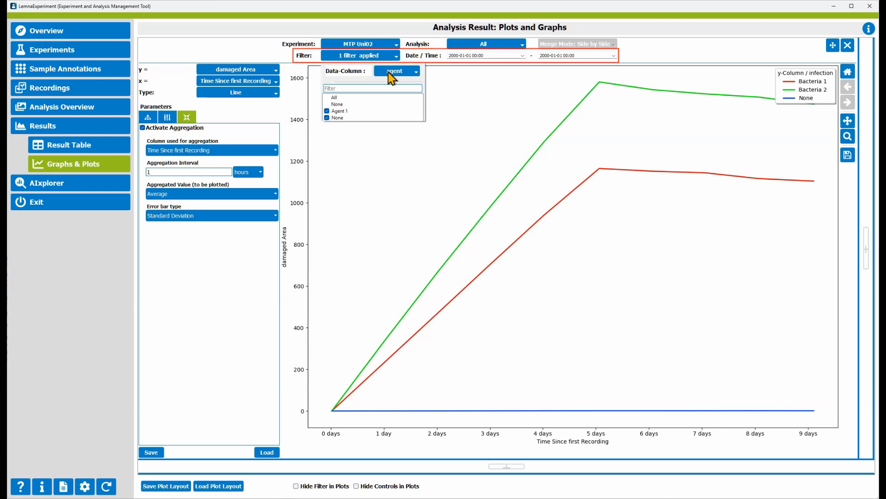
{"action": "left_click", "coordinate": [390, 73]}
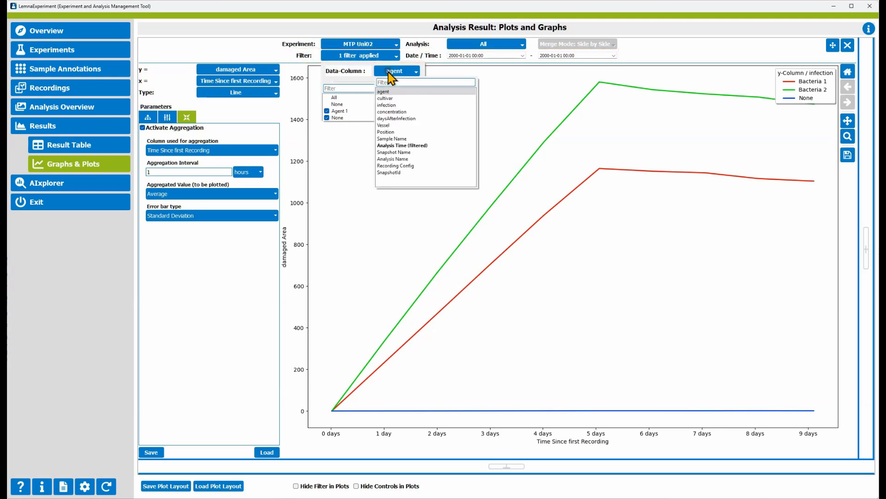
{"action": "left_click", "coordinate": [414, 146]}
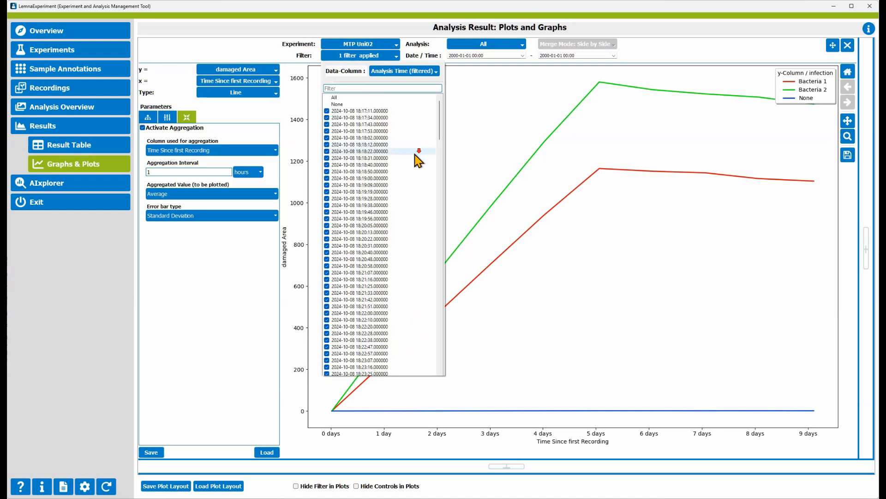
{"action": "scroll", "coordinate": [418, 153], "scroll_direction": "down", "scroll_amount": 8}
{"action": "left_click_drag", "start_coordinate": [436, 156], "coordinate": [447, 118]}
{"action": "left_click", "coordinate": [359, 20]}
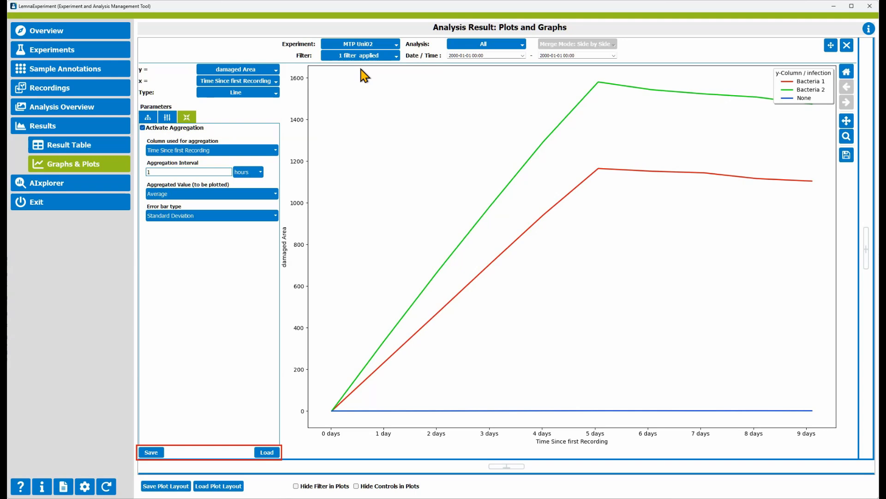
Save the current line plot configuration under the name "Examaple line plot"
{"action": "left_click", "coordinate": [153, 453]}
{"action": "type", "text": "Ex"}
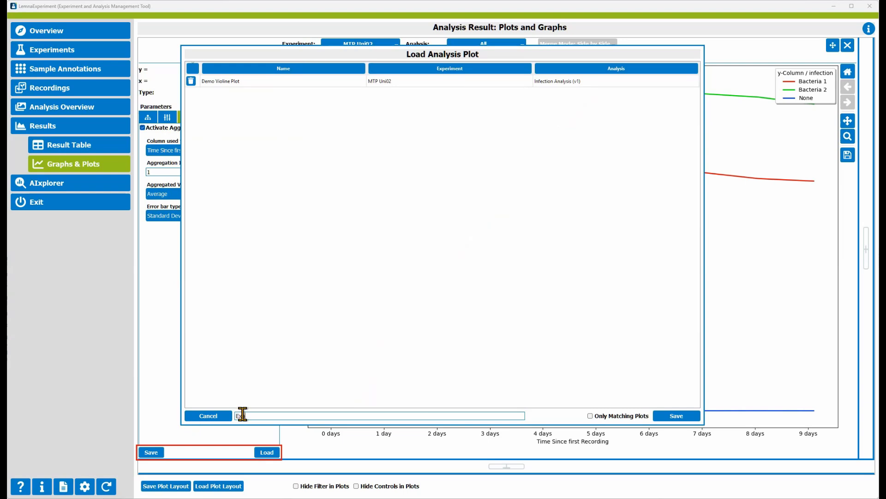
{"action": "type", "text": "amaple line plot"}
{"action": "left_click", "coordinate": [660, 417]}
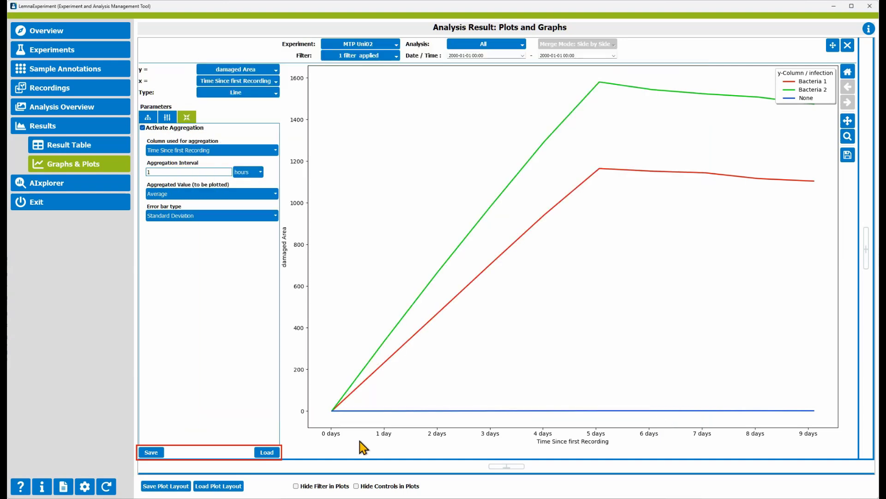
Load the saved "Demo Violine Plot" configuration and return to the saved "Examaple line plot"
{"action": "left_click", "coordinate": [267, 452]}
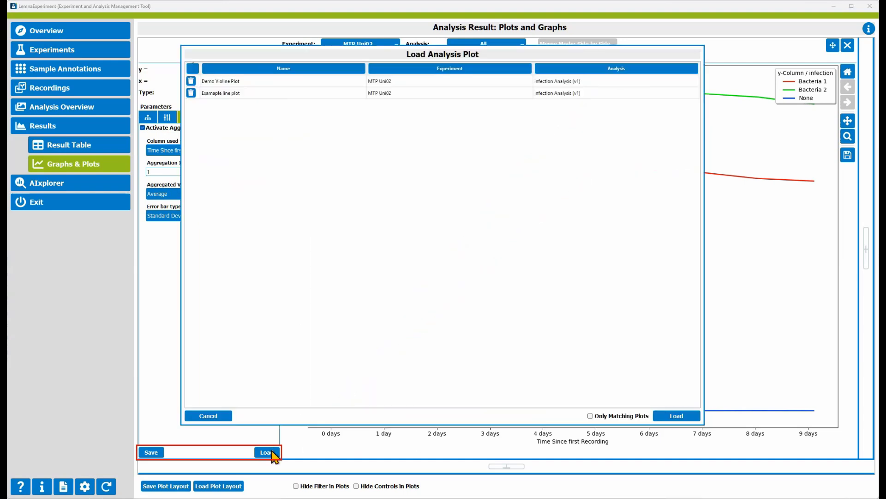
{"action": "left_click", "coordinate": [217, 82]}
{"action": "left_click", "coordinate": [677, 416]}
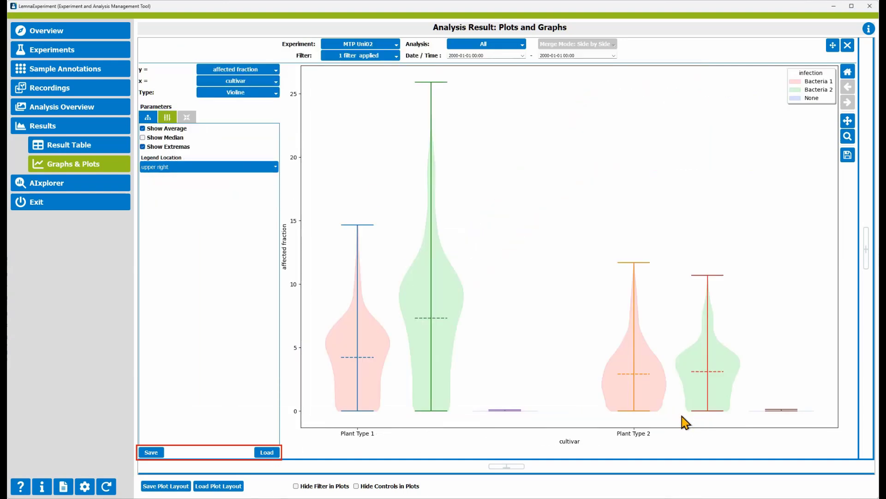
{"action": "left_click", "coordinate": [267, 453]}
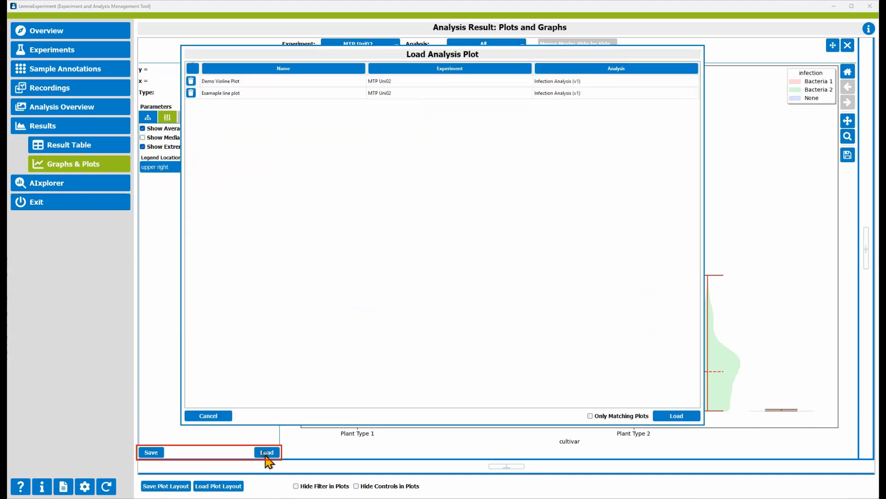
{"action": "left_click", "coordinate": [262, 93]}
{"action": "left_click", "coordinate": [684, 416]}
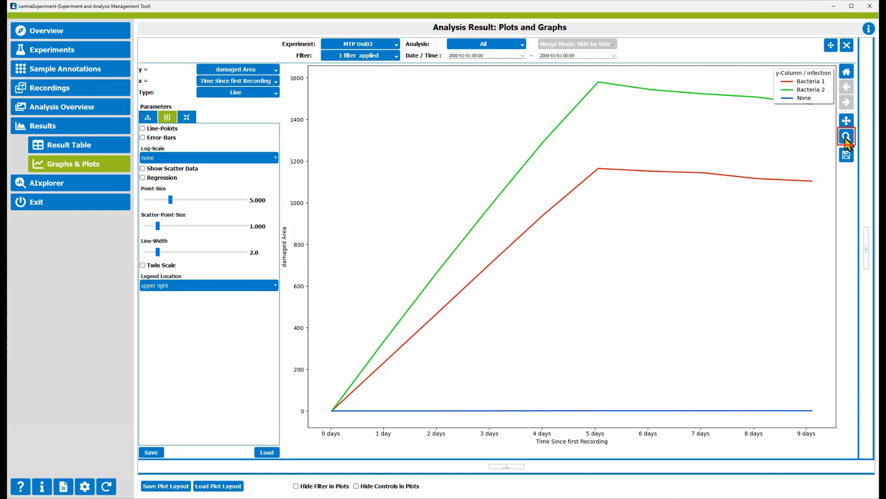
Zoom and pan the line plot around the bend at 5 days, and reset it to the full view
{"action": "left_click", "coordinate": [846, 137]}
{"action": "left_click_drag", "start_coordinate": [531, 73], "coordinate": [670, 232]}
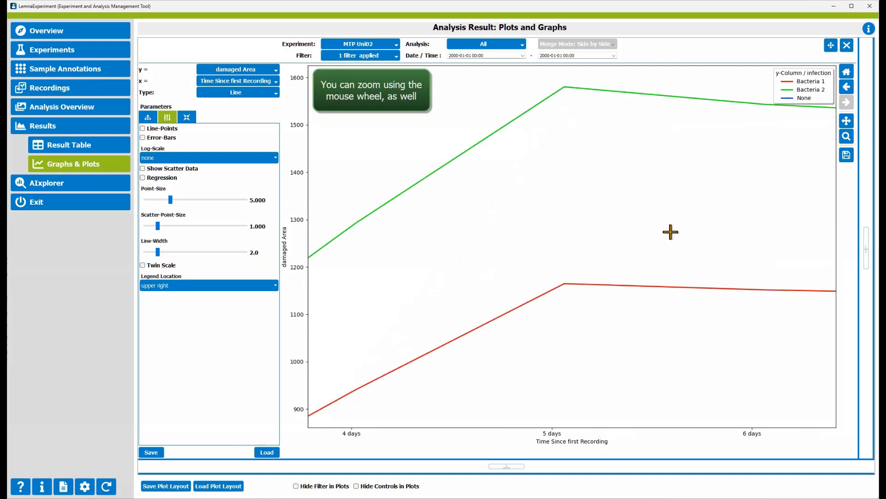
{"action": "left_click", "coordinate": [847, 121]}
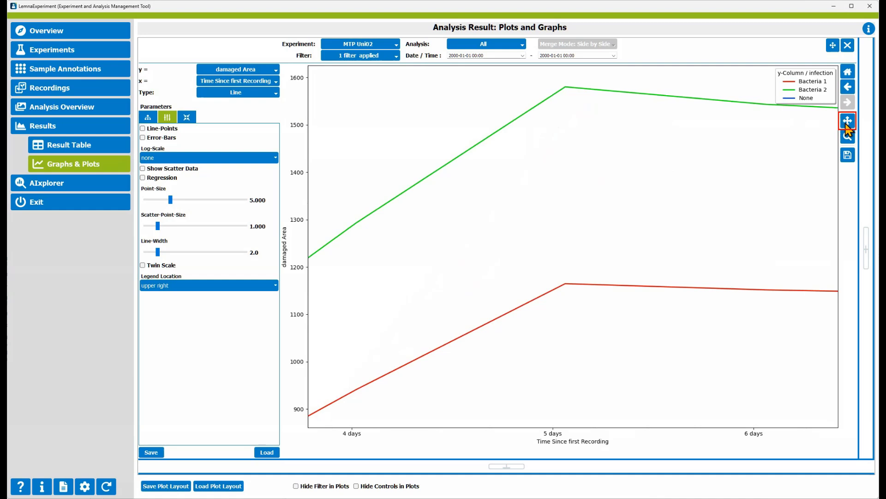
{"action": "left_click_drag", "start_coordinate": [496, 197], "coordinate": [416, 461]}
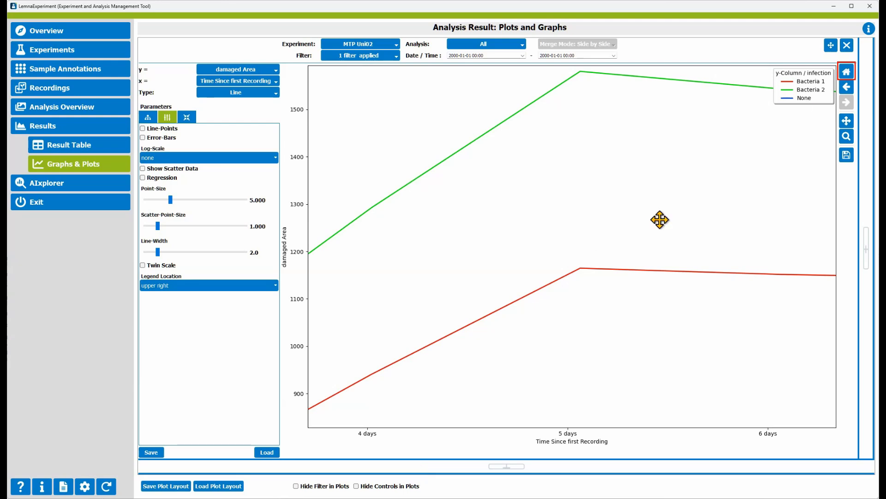
{"action": "left_click", "coordinate": [848, 72]}
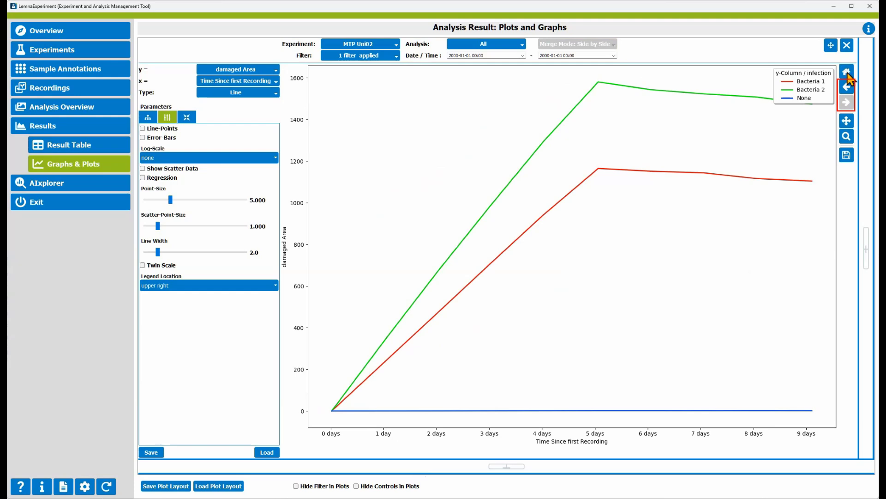
Step back through the plot's earlier zoom and pan views and forward again to the full view
{"action": "left_click", "coordinate": [846, 86]}
{"action": "left_click", "coordinate": [846, 87]}
{"action": "left_click", "coordinate": [847, 86]}
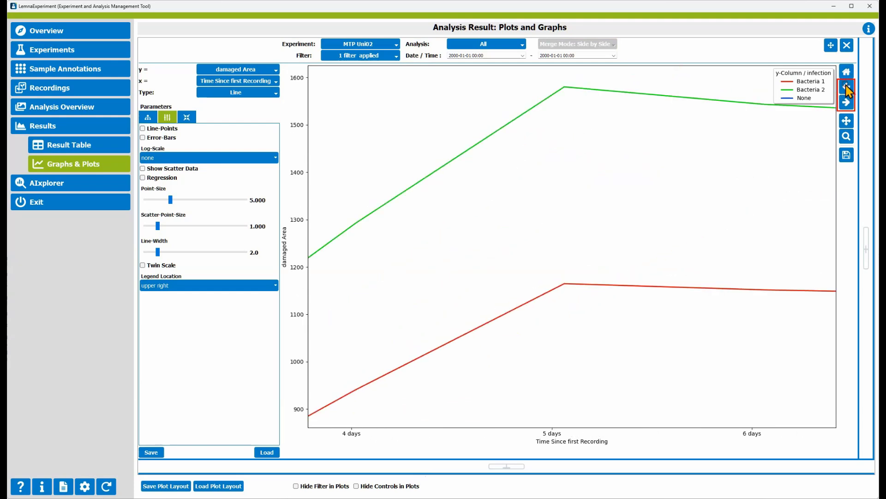
{"action": "left_click", "coordinate": [846, 87]}
{"action": "left_click", "coordinate": [848, 102]}
{"action": "left_click", "coordinate": [847, 103]}
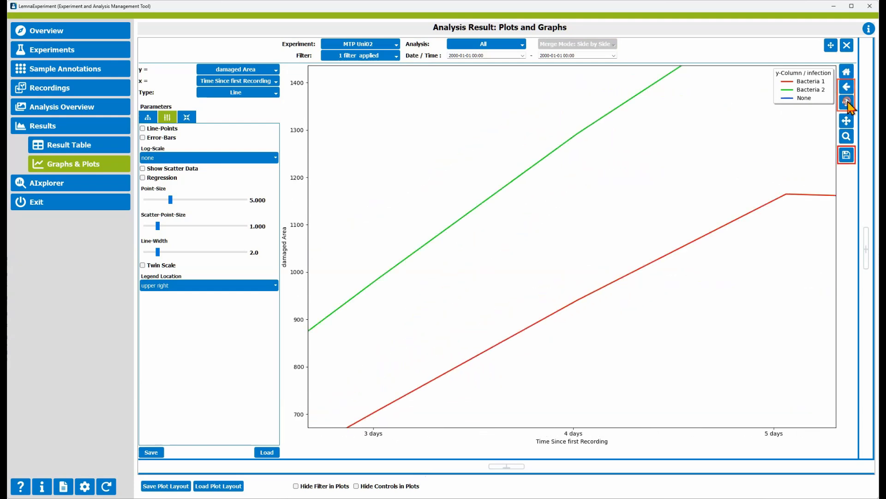
{"action": "left_click", "coordinate": [847, 102]}
{"action": "left_click", "coordinate": [847, 103]}
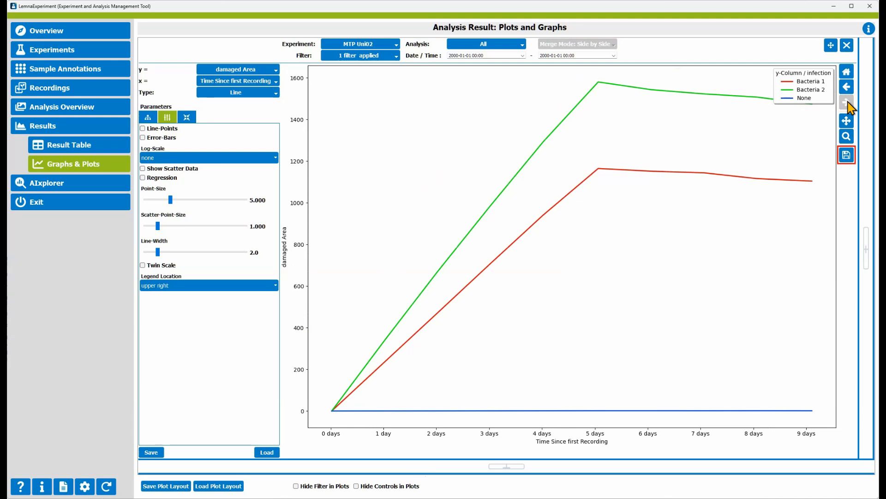
Export the line plot as an image file named plot.png
{"action": "left_click", "coordinate": [847, 155]}
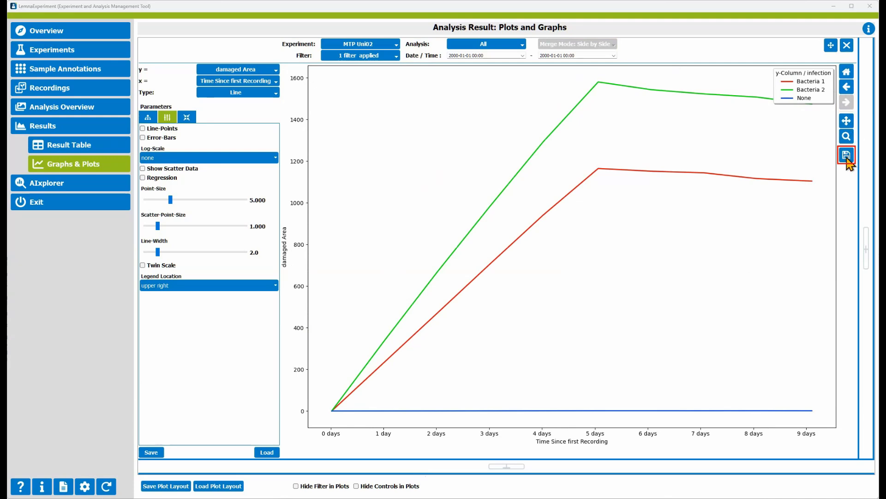
{"action": "type", "text": "plot.png"}
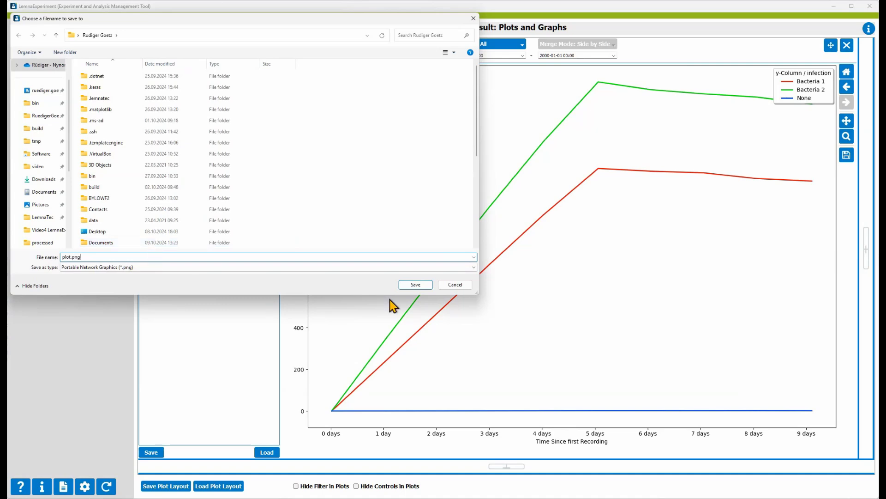
{"action": "left_click", "coordinate": [416, 284]}
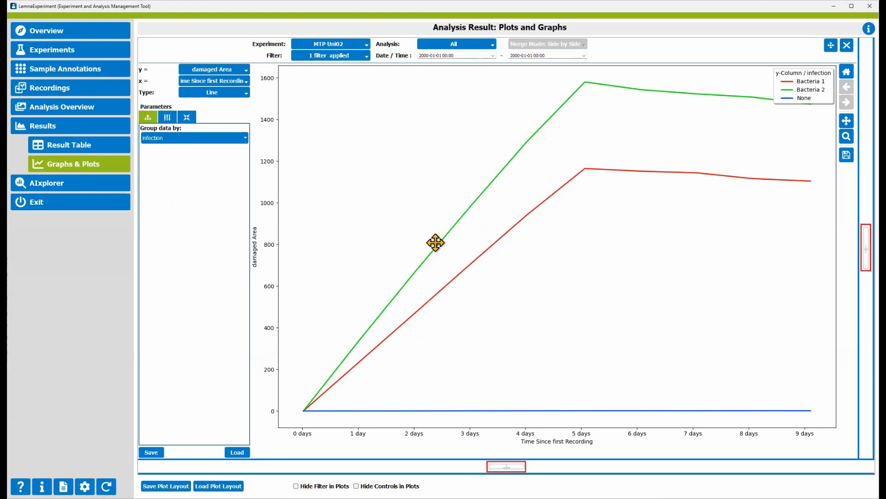
Add empty plots beside and below the line plot, and change the existing plot to a Box plot of damaged Area over cultivar
{"action": "left_click", "coordinate": [866, 250]}
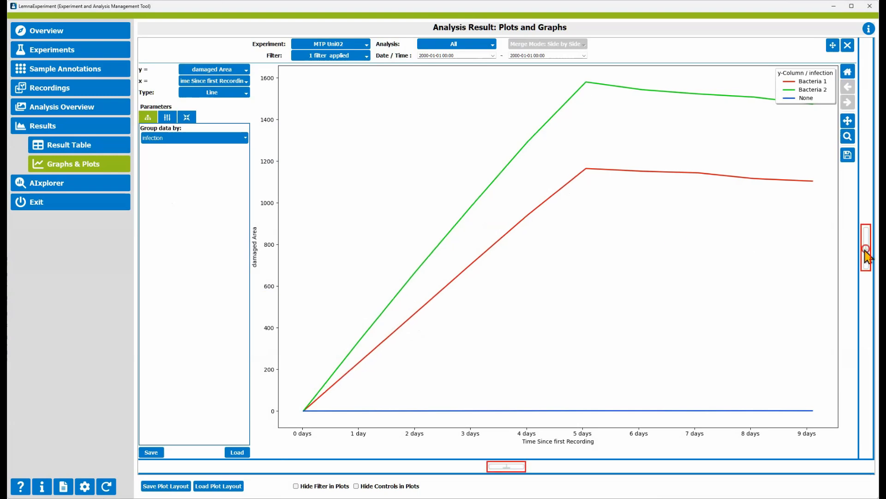
{"action": "left_click", "coordinate": [512, 466]}
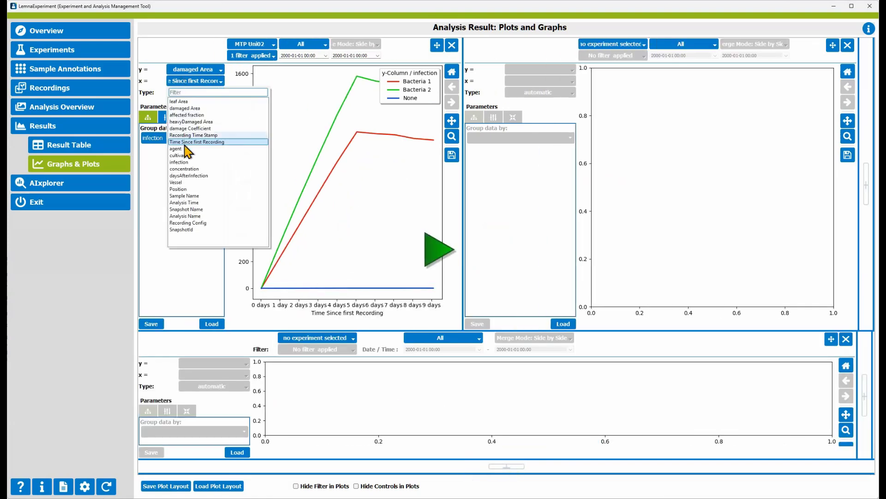
{"action": "left_click", "coordinate": [178, 155]}
{"action": "left_click", "coordinate": [194, 93]}
{"action": "left_click", "coordinate": [171, 126]}
Set up the new plot beside it with experiment MTP Uni02, damaged Area over agent, grouped by infection
{"action": "left_click", "coordinate": [611, 44]}
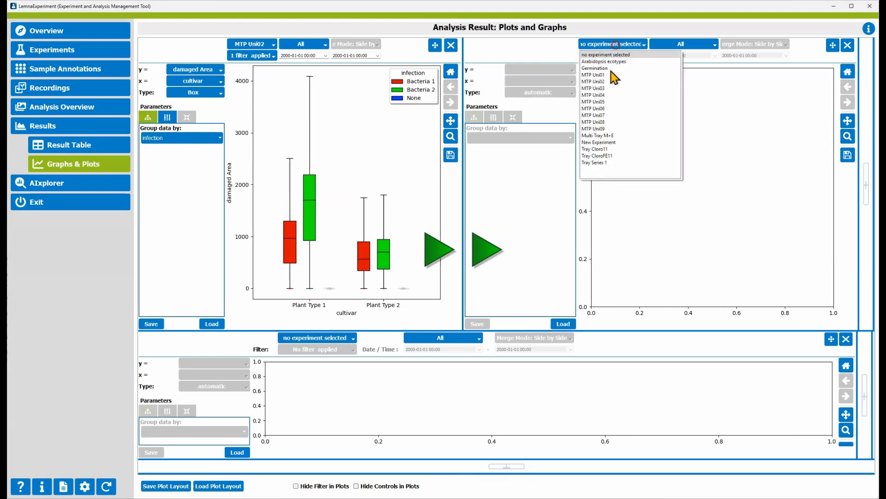
{"action": "left_click", "coordinate": [617, 65]}
{"action": "left_click", "coordinate": [681, 43]}
{"action": "left_click", "coordinate": [665, 47]}
{"action": "left_click", "coordinate": [537, 81]}
{"action": "left_click", "coordinate": [531, 105]}
{"action": "left_click", "coordinate": [522, 138]}
{"action": "left_click", "coordinate": [517, 157]}
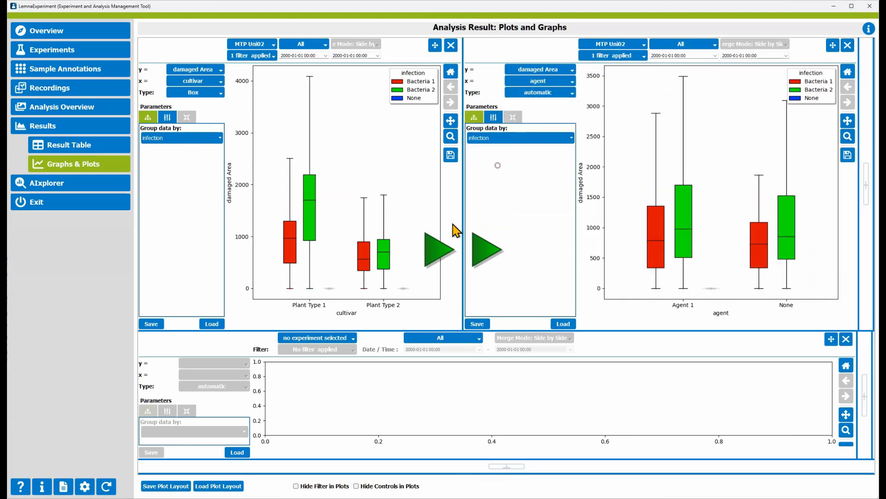
Set the lower plot to experiment MTP Uni02, all analyses, with Time Since first Recording on the x axis
{"action": "left_click", "coordinate": [316, 337]}
{"action": "left_click", "coordinate": [316, 358]}
{"action": "left_click", "coordinate": [440, 338]}
{"action": "left_click", "coordinate": [447, 370]}
{"action": "left_click", "coordinate": [212, 375]}
{"action": "left_click", "coordinate": [212, 436]}
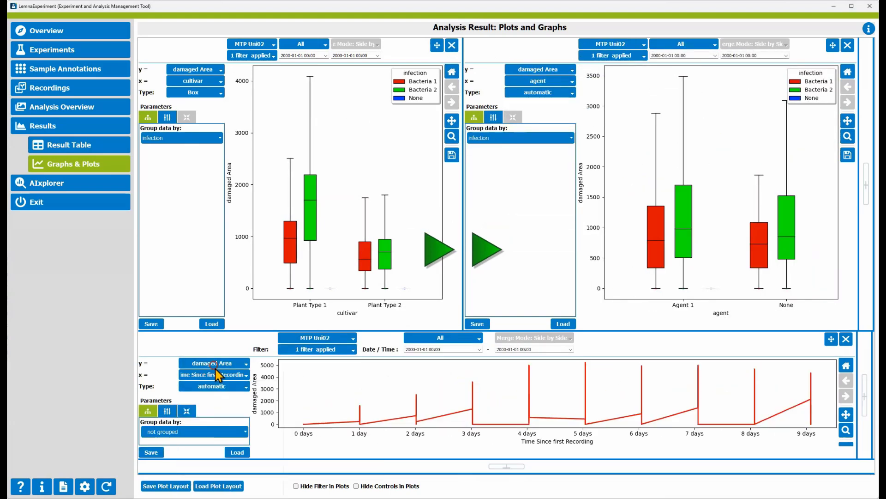
Plot affected fraction in the lower plot, grouped by infection and with aggregation activated
{"action": "left_click", "coordinate": [213, 363]}
{"action": "left_click", "coordinate": [214, 396]}
{"action": "left_click", "coordinate": [159, 432]}
{"action": "left_click", "coordinate": [168, 466]}
{"action": "left_click", "coordinate": [186, 411]}
{"action": "left_click", "coordinate": [179, 421]}
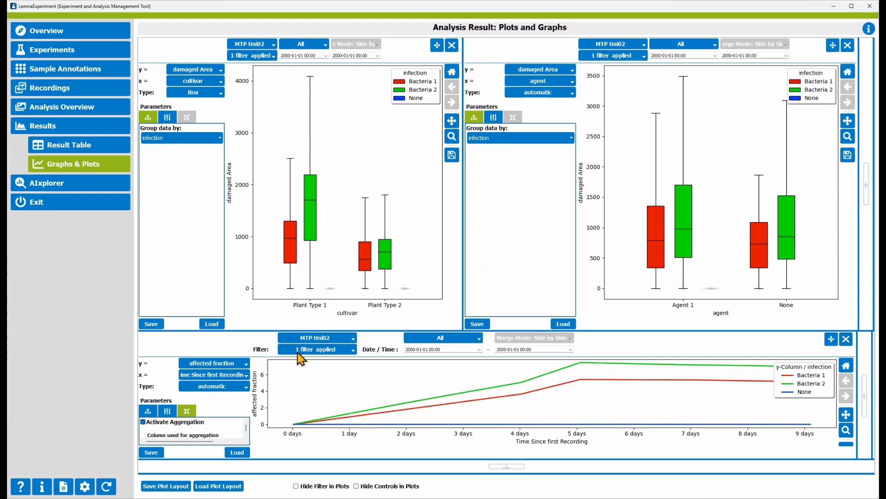
Resize the plots by widening the cultivar plot and making the lower plot taller, and adjust the outer edges of the plot area
{"action": "left_click_drag", "start_coordinate": [463, 176], "coordinate": [488, 176]}
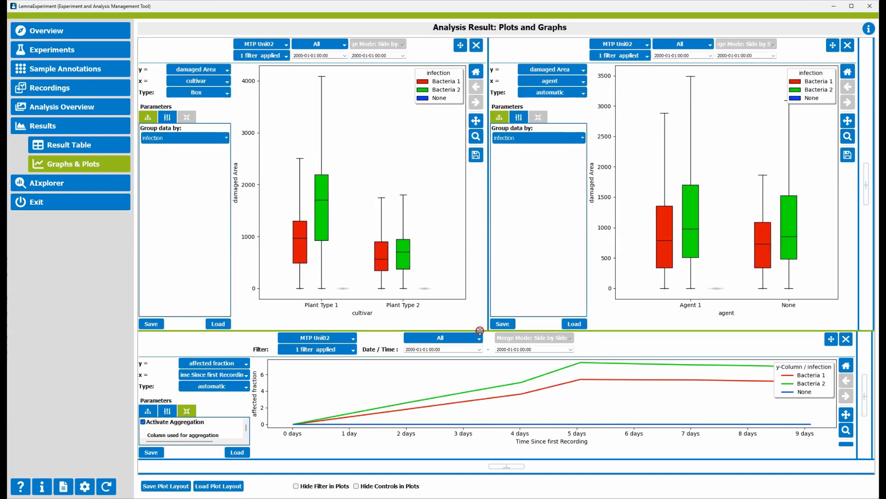
{"action": "left_click_drag", "start_coordinate": [480, 330], "coordinate": [482, 226]}
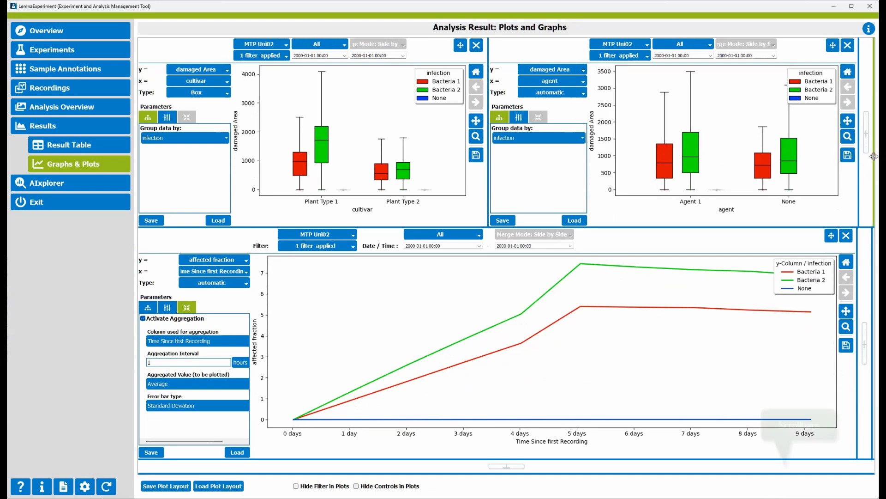
{"action": "left_click_drag", "start_coordinate": [874, 156], "coordinate": [820, 157]}
{"action": "scroll", "coordinate": [876, 155], "scroll_direction": "right", "scroll_amount": 3}
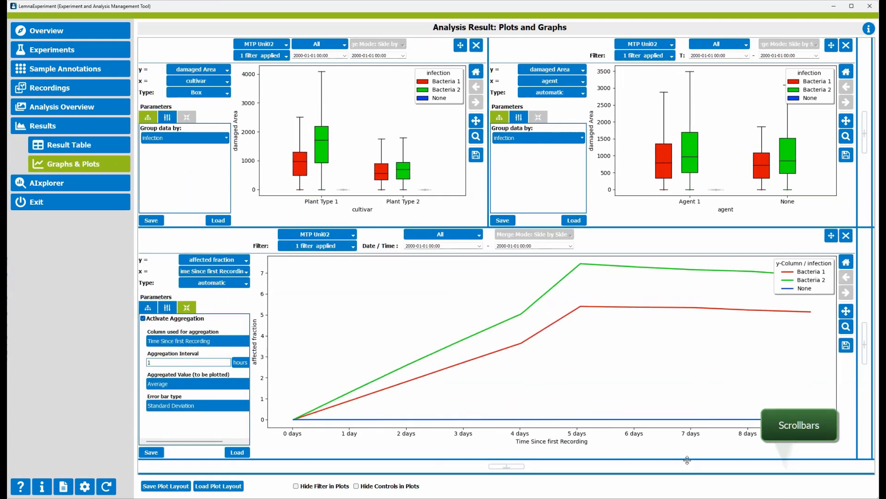
{"action": "left_click_drag", "start_coordinate": [686, 472], "coordinate": [680, 414]}
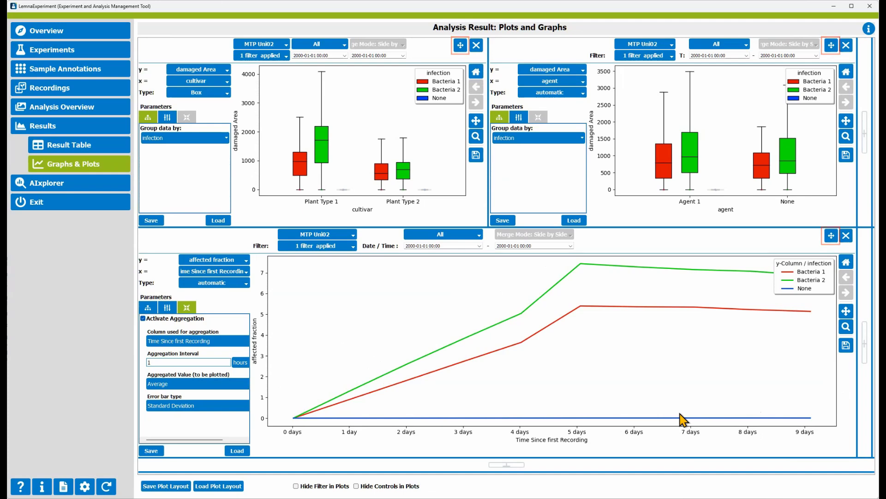
Swap the positions of the cultivar and agent box plots and swap them back
{"action": "left_click_drag", "start_coordinate": [460, 45], "coordinate": [559, 55]}
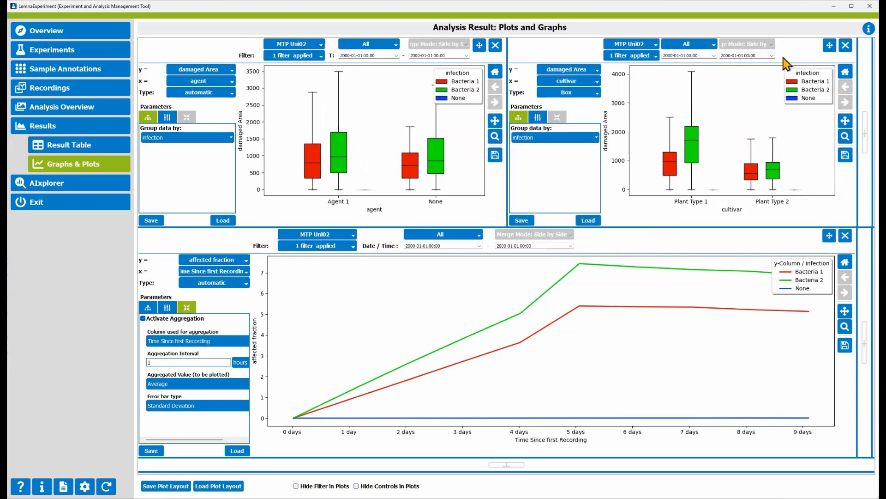
{"action": "left_click_drag", "start_coordinate": [830, 45], "coordinate": [240, 60]}
{"action": "left_click_drag", "start_coordinate": [377, 51], "coordinate": [491, 55]}
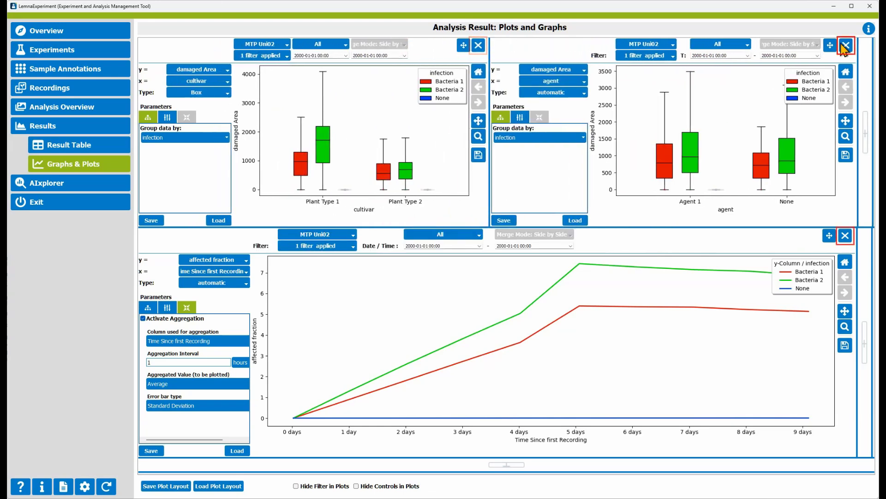
Remove the agent box plot and save the remaining arrangement as plot layout "example plot layout"
{"action": "left_click", "coordinate": [845, 46]}
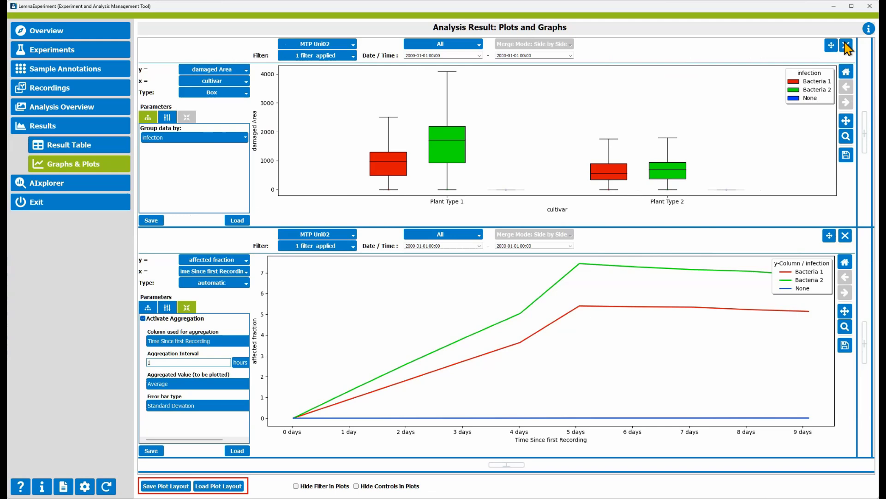
{"action": "left_click", "coordinate": [161, 486]}
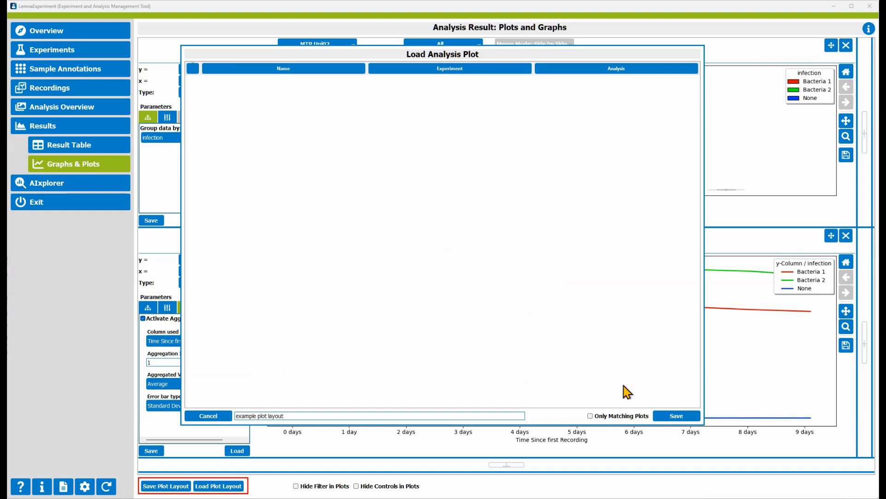
{"action": "left_click", "coordinate": [675, 415]}
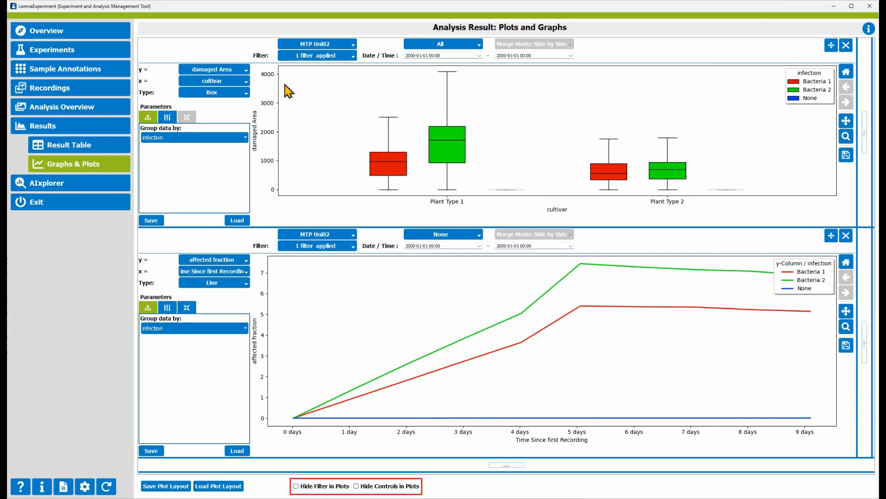
Hide the filters and the controls in all plots
{"action": "left_click", "coordinate": [297, 486]}
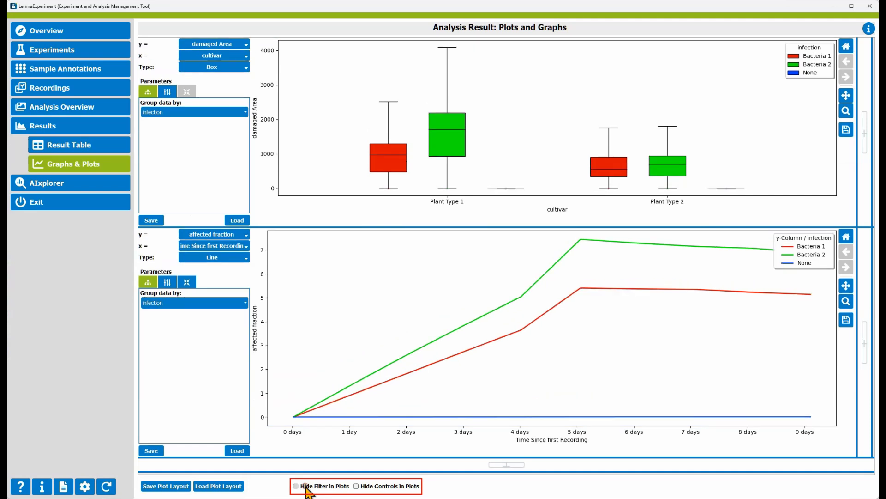
{"action": "left_click", "coordinate": [379, 486]}
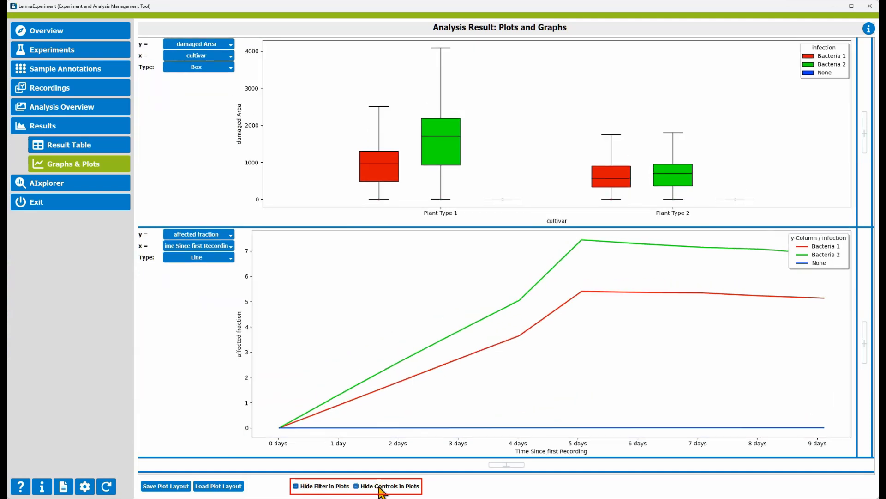